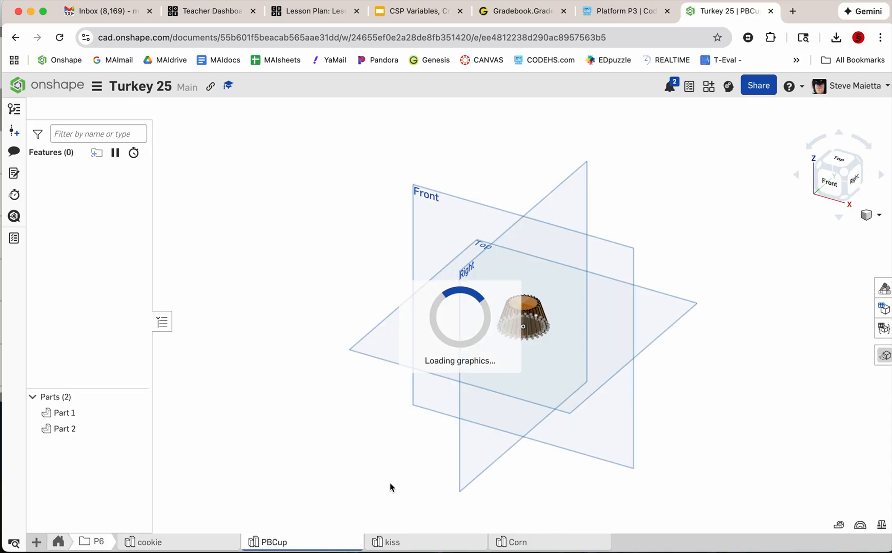
Look over the finished kiss and Corn part studios, viewing the candy corn model from a few angles
left_click(409, 542)
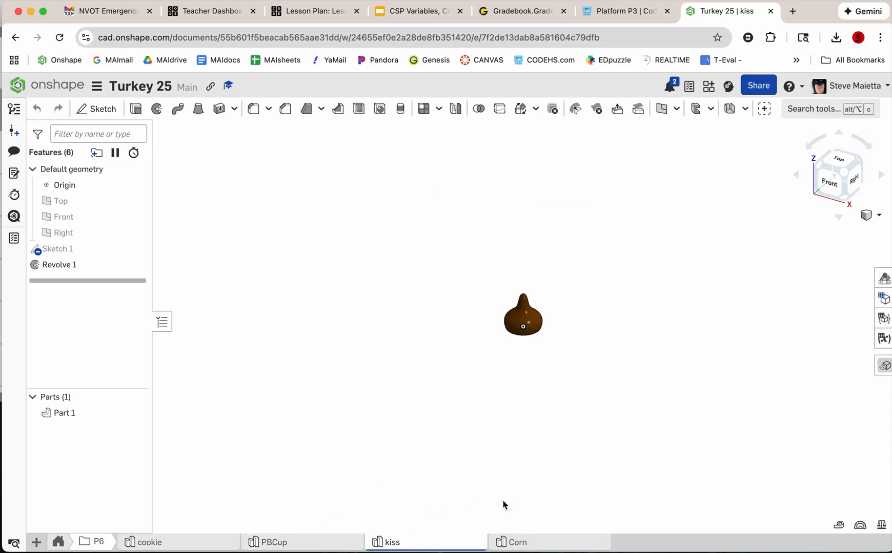
left_click(517, 542)
mouse_move(462, 385)
right_mouse_down()
mouse_move(390, 371)
mouse_move(459, 370)
mouse_move(464, 380)
right_mouse_up()
scroll(556, 323, "down", 5)
scroll(556, 324, "up", 3)
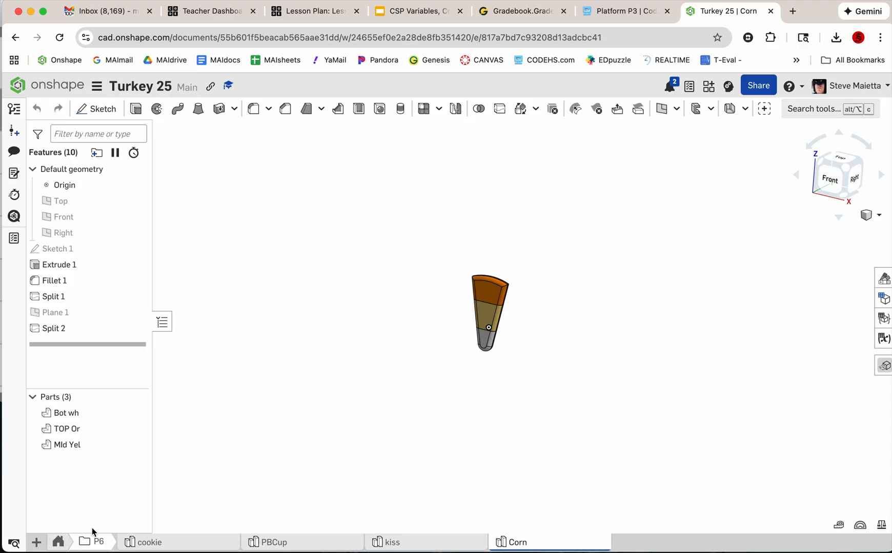
Create a new assembly and insert all parts of the lowercase cookie part studio at the origin
left_click(36, 542)
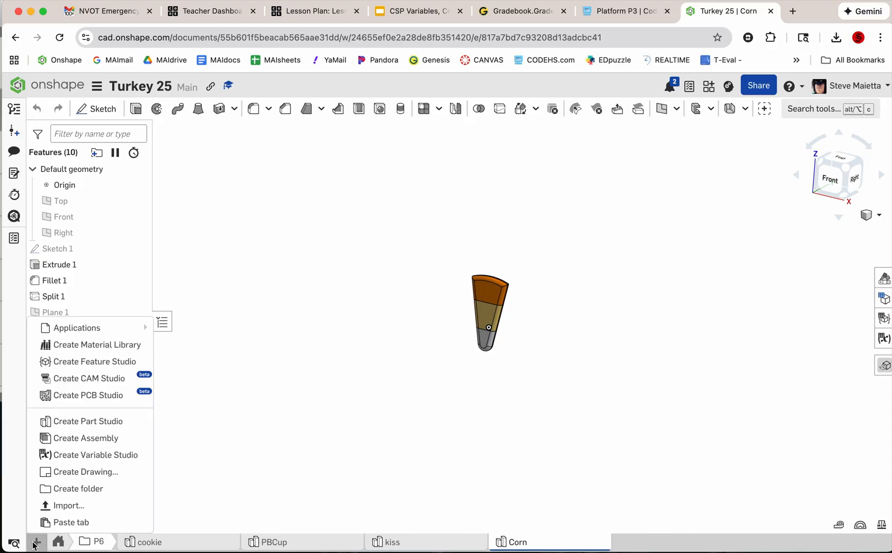
left_click(87, 438)
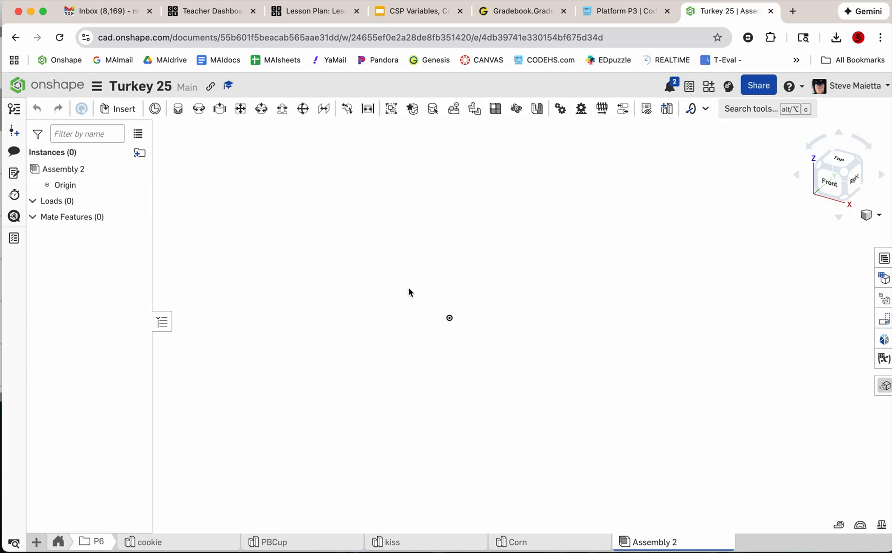
mouse_move(407, 542)
left_click(126, 108)
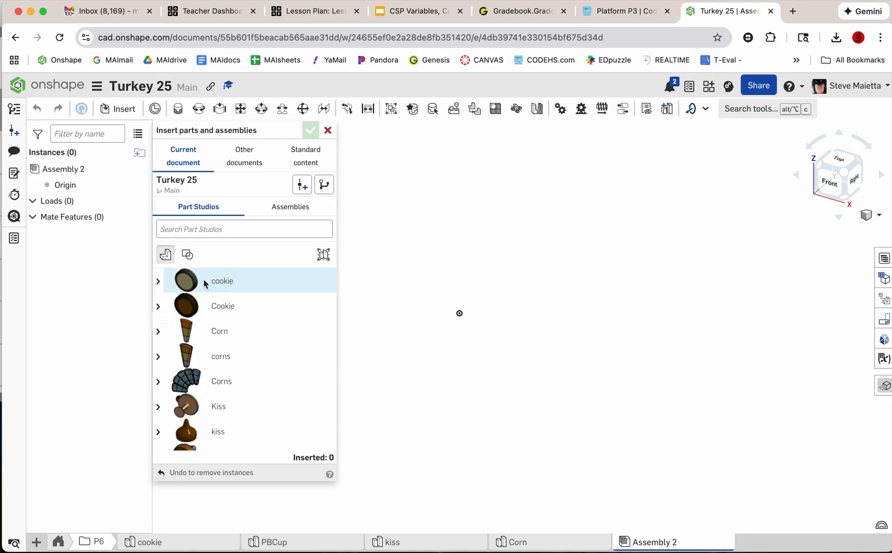
left_click(199, 283)
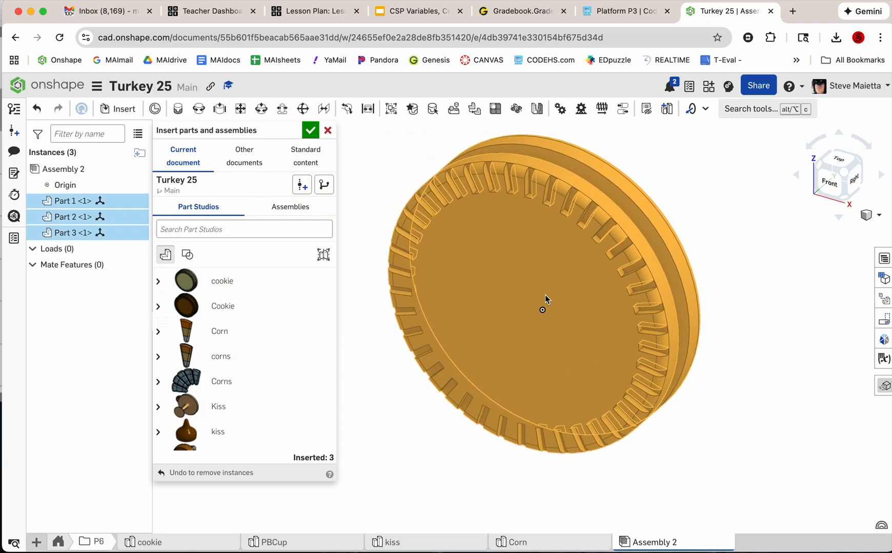
scroll(553, 303, "down", 2)
scroll(553, 302, "down", 5)
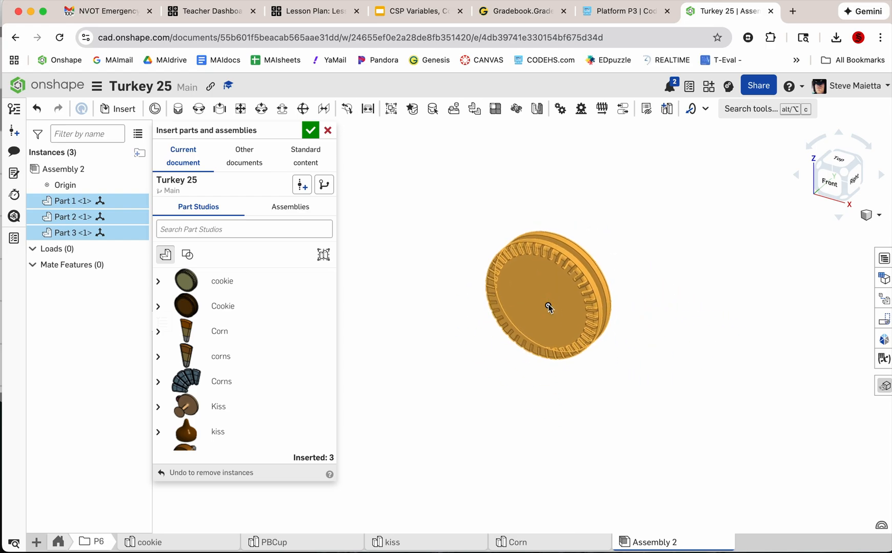
left_click(547, 306)
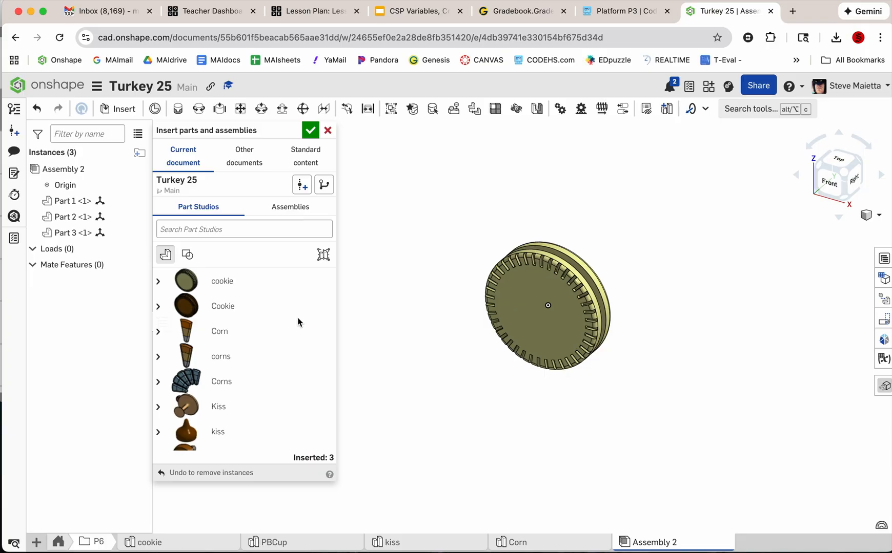
Insert the kiss and the pBCup peanut butter cup on opposite sides of the cookie, and finish inserting
scroll(206, 371, "down", 1)
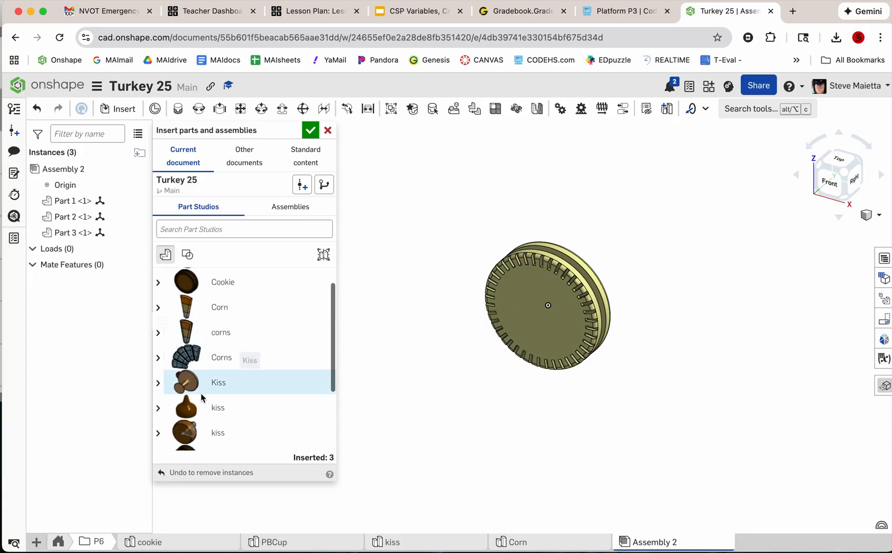
left_click(201, 407)
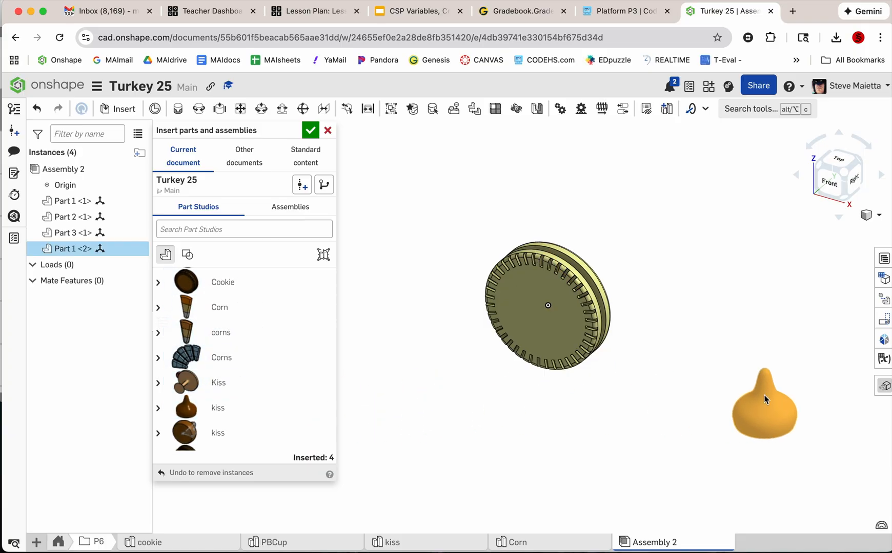
left_click(760, 393)
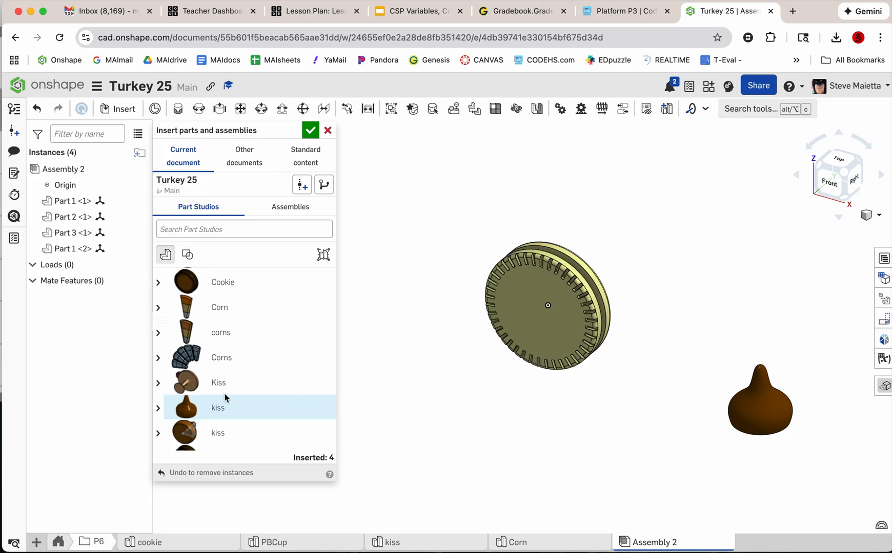
scroll(226, 397, "down", 3)
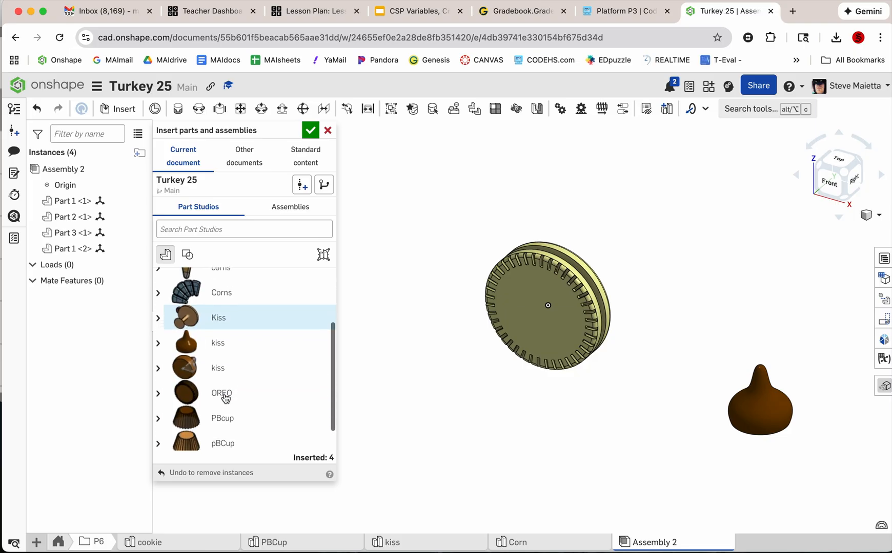
left_click(204, 443)
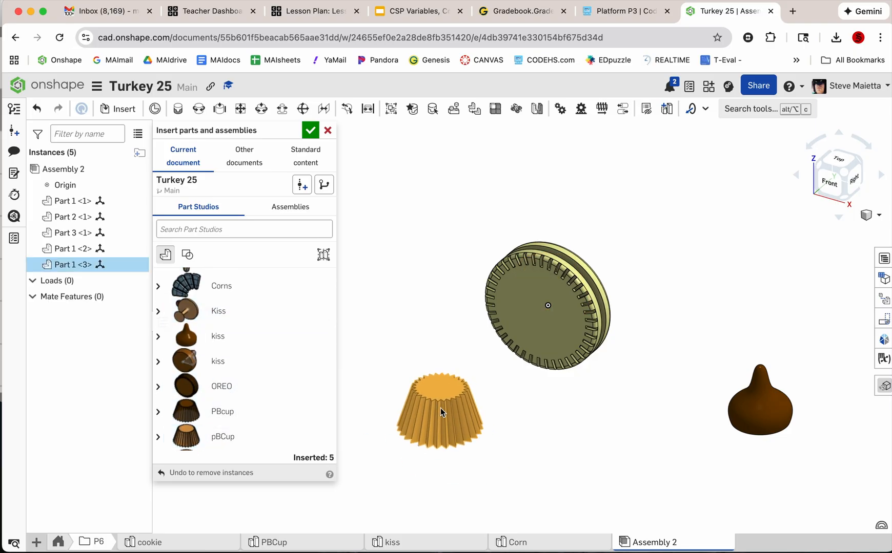
left_click(428, 382)
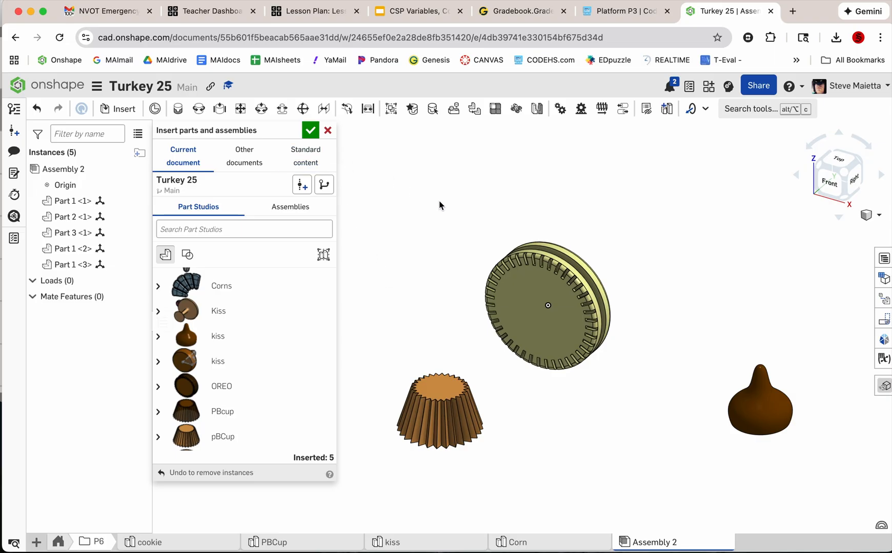
left_click(310, 132)
right_click_drag(367, 270, 390, 279)
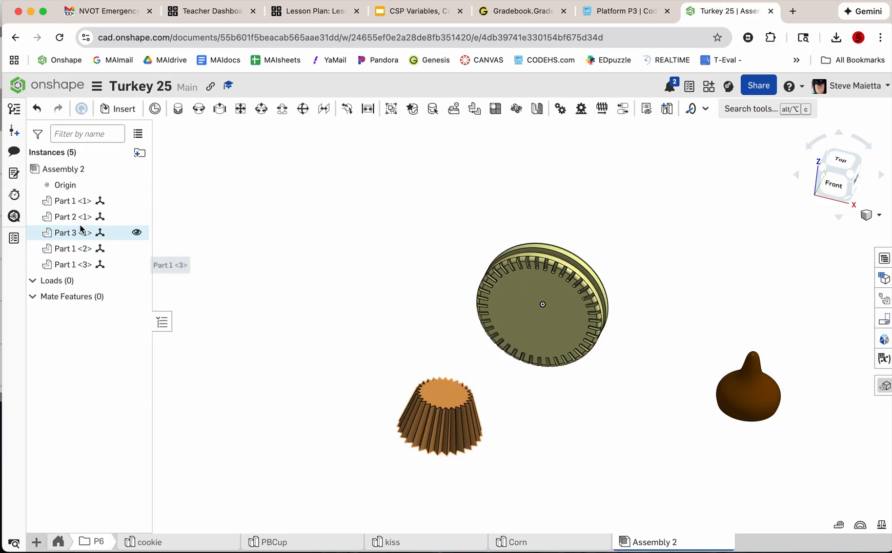
Try moving the cookie's front wafer and another cookie part separately, and undo both moves
key("shift+5")
right_click_drag(353, 250, 422, 260)
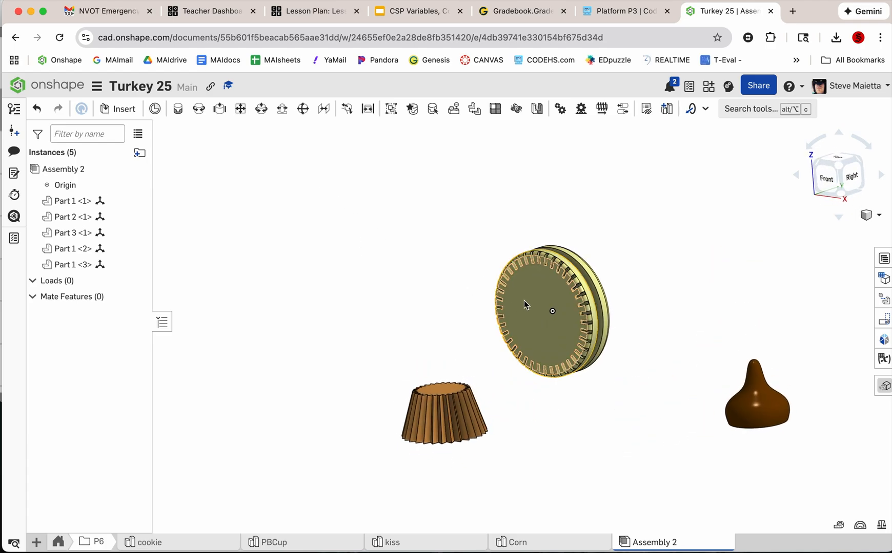
left_click_drag(524, 300, 437, 262)
left_click_drag(529, 292, 554, 234)
key("super+z")
key("super+z")
Group the cookie's three parts together and name the group cookie
right_click_drag(443, 245, 329, 257)
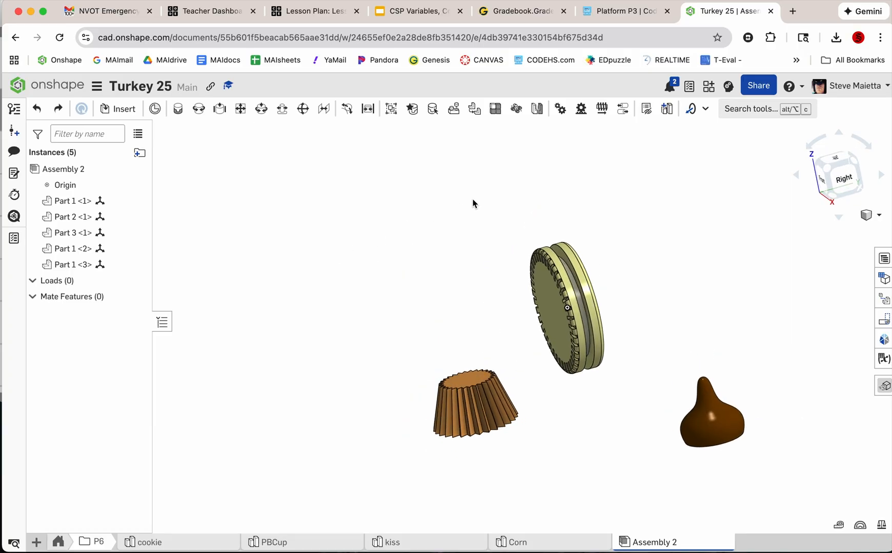
left_click_drag(511, 207, 622, 379)
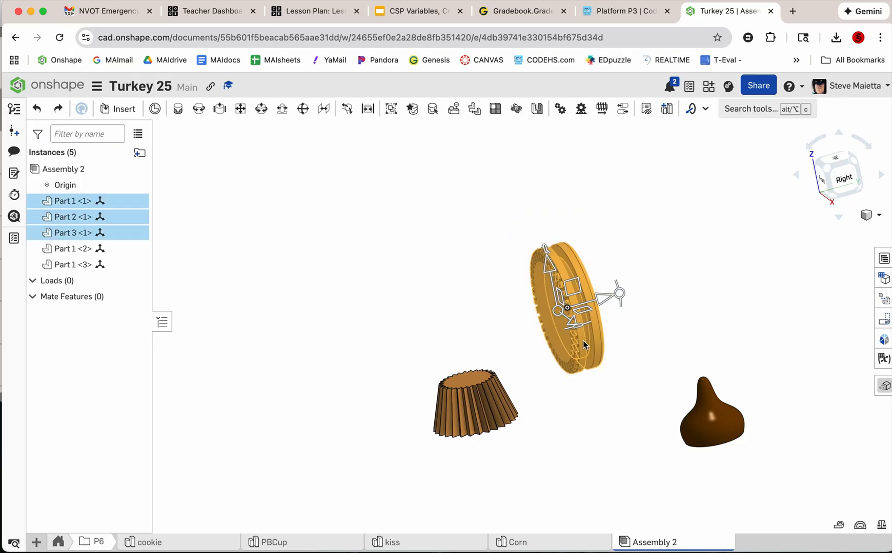
left_click(390, 109)
left_click(242, 131)
type("cookie")
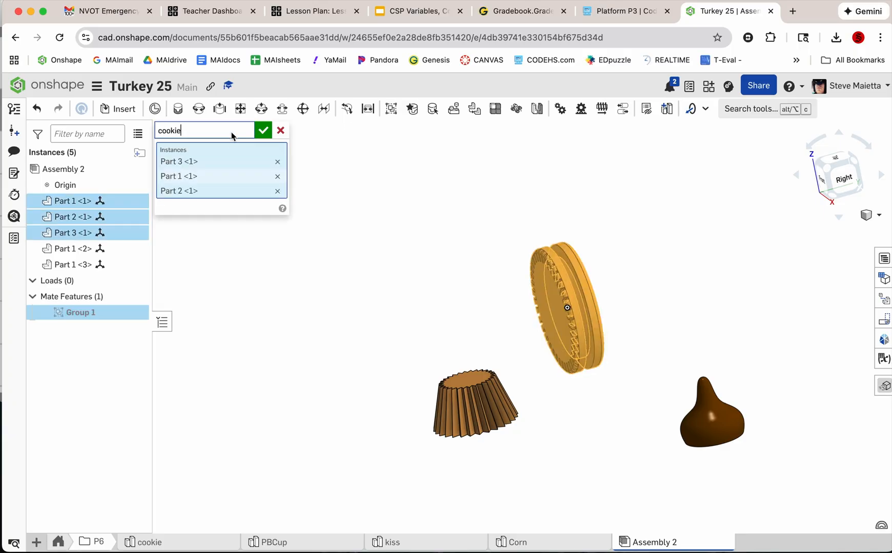
left_click(262, 131)
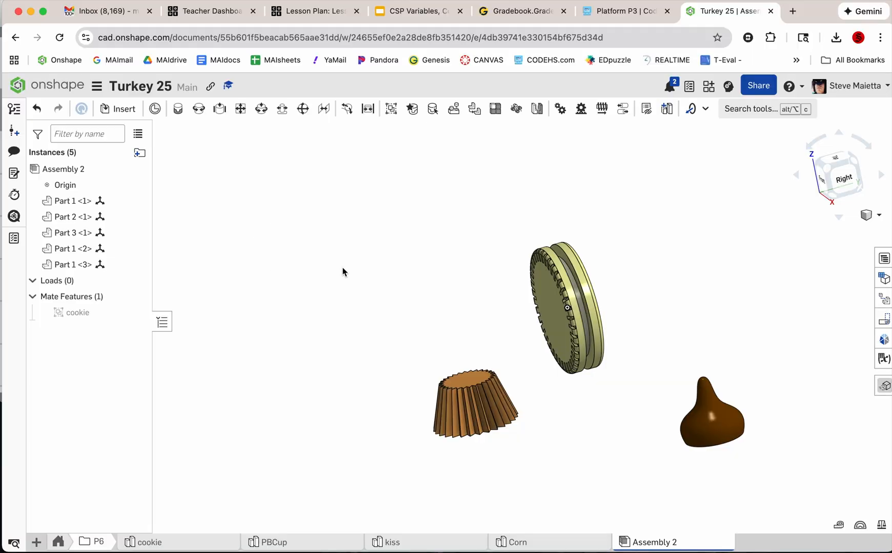
Test that the grouped cookie moves as one piece, and fix its front wafer in place
mouse_move(554, 293)
left_mouse_down()
mouse_move(561, 234)
mouse_move(572, 270)
mouse_move(556, 291)
left_mouse_up()
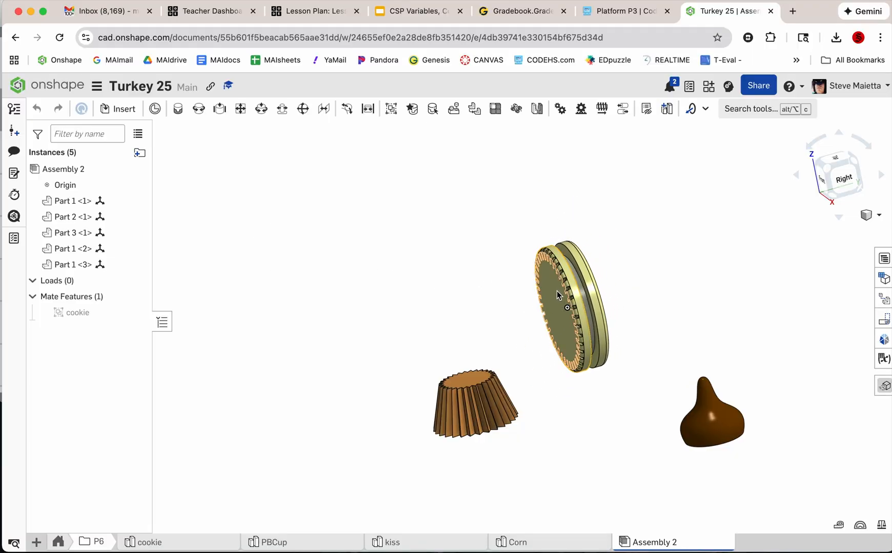
right_click_drag(459, 296, 498, 276)
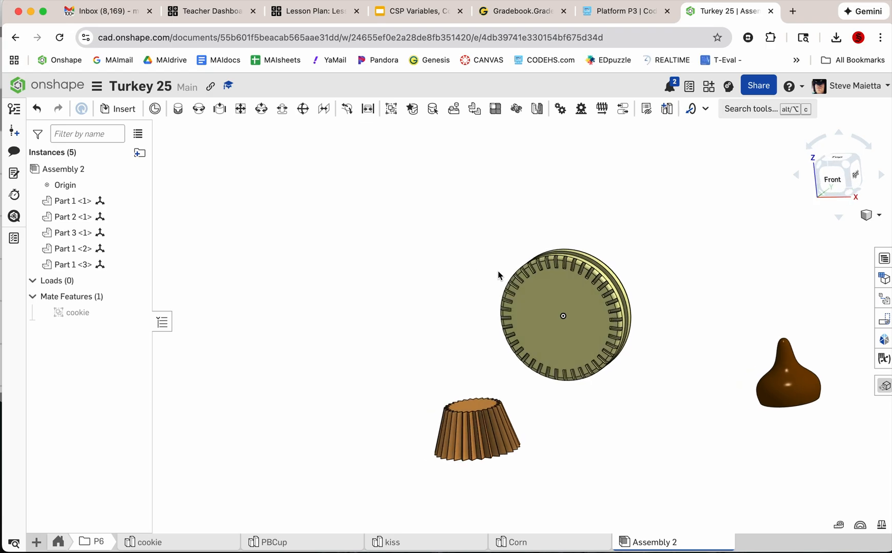
right_click(553, 295)
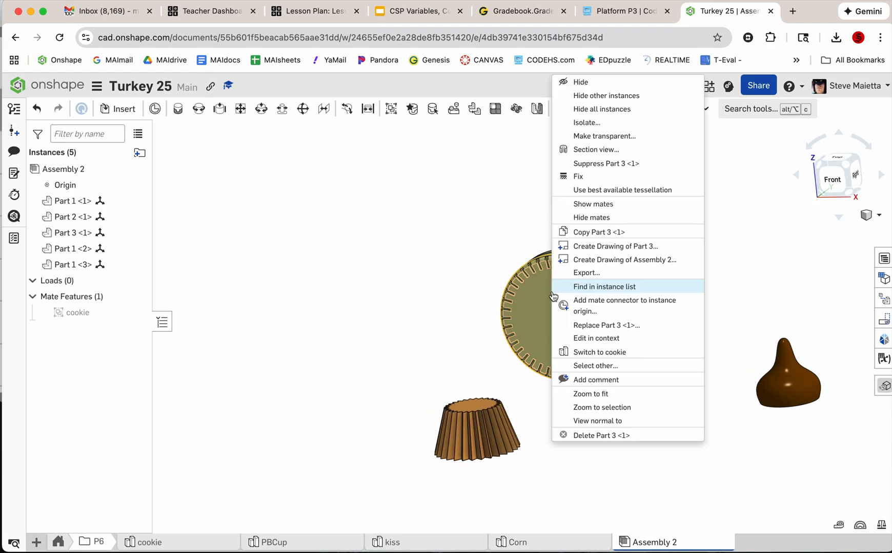
left_click(578, 177)
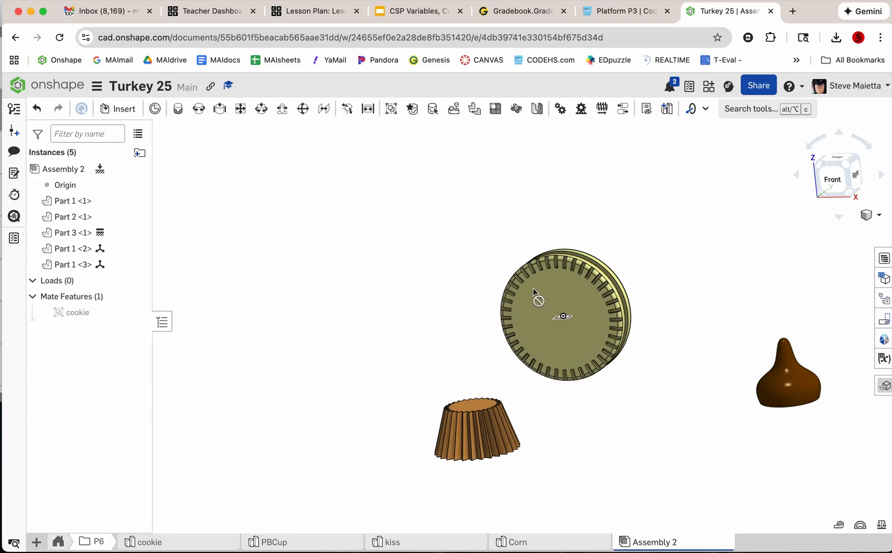
Rotate the kiss 90 degrees so its tip lies horizontal and its flat base faces the back
right_click_drag(394, 281, 386, 246)
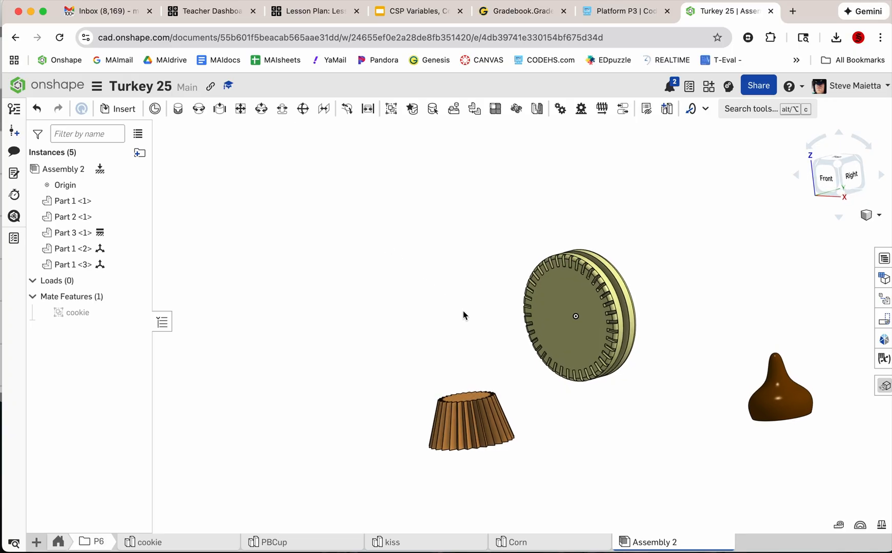
mouse_move(563, 376)
right_mouse_down()
mouse_move(480, 390)
mouse_move(542, 378)
mouse_move(581, 383)
mouse_move(574, 380)
right_mouse_up()
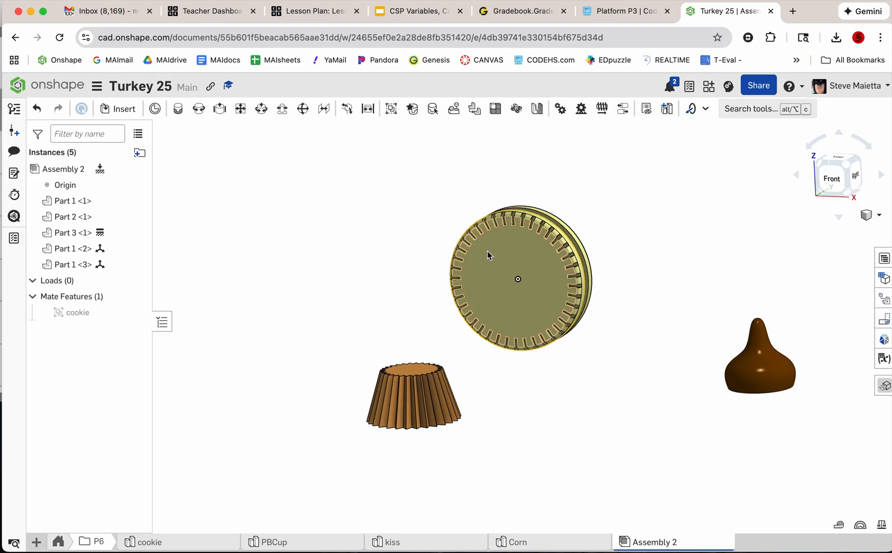
right_click_drag(673, 307, 638, 321)
left_click(667, 398)
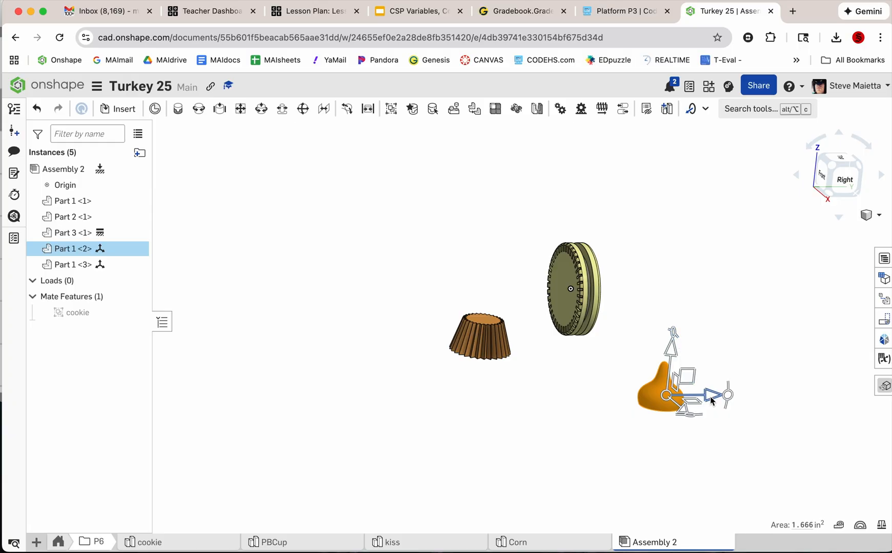
left_click_drag(710, 402, 689, 351)
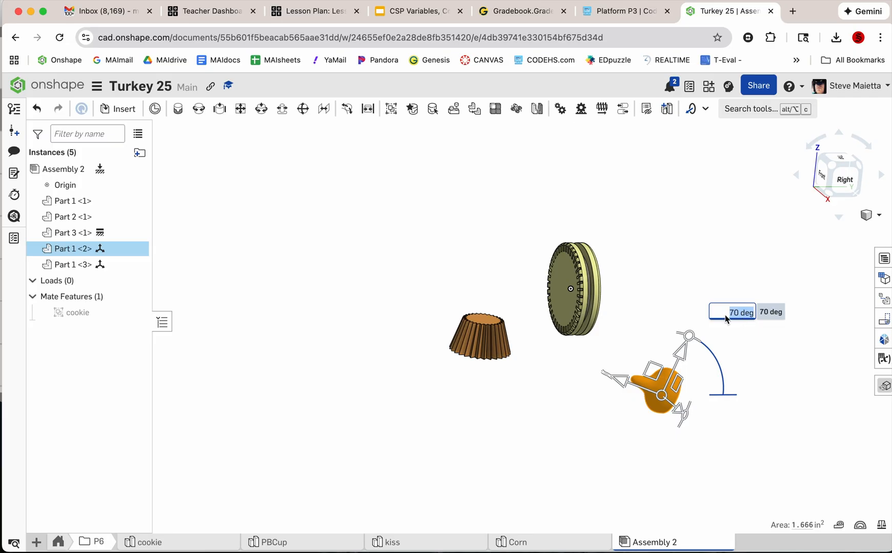
type("9")
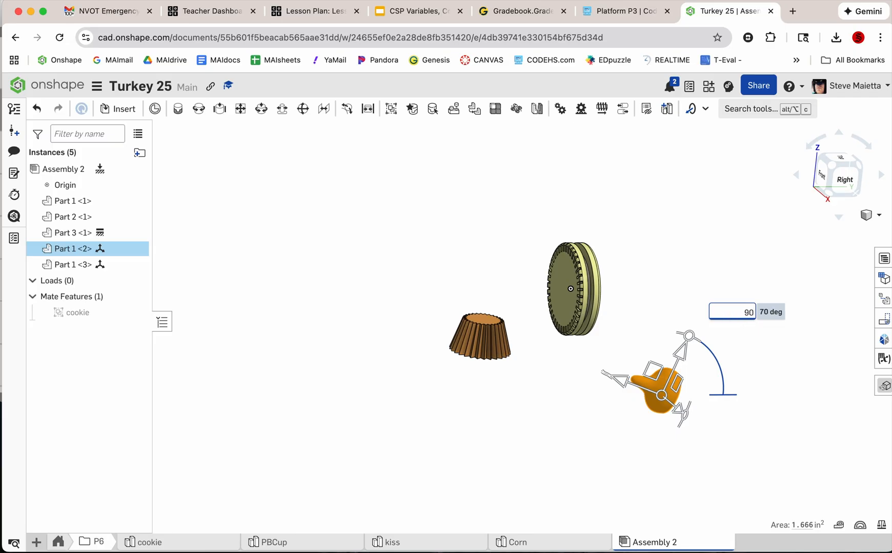
type("0")
key("Return")
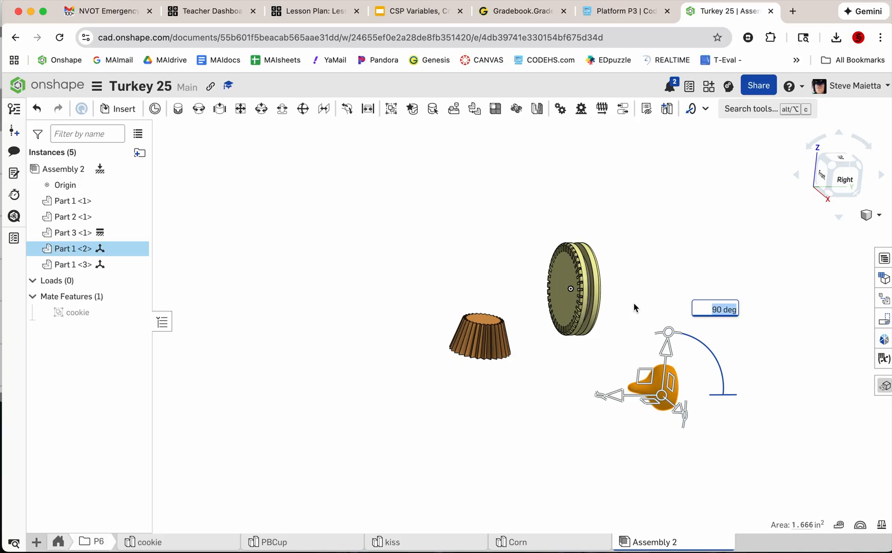
mouse_move(667, 332)
left_mouse_down()
mouse_move(695, 341)
mouse_move(660, 334)
left_mouse_up()
left_click_drag(709, 348, 570, 326)
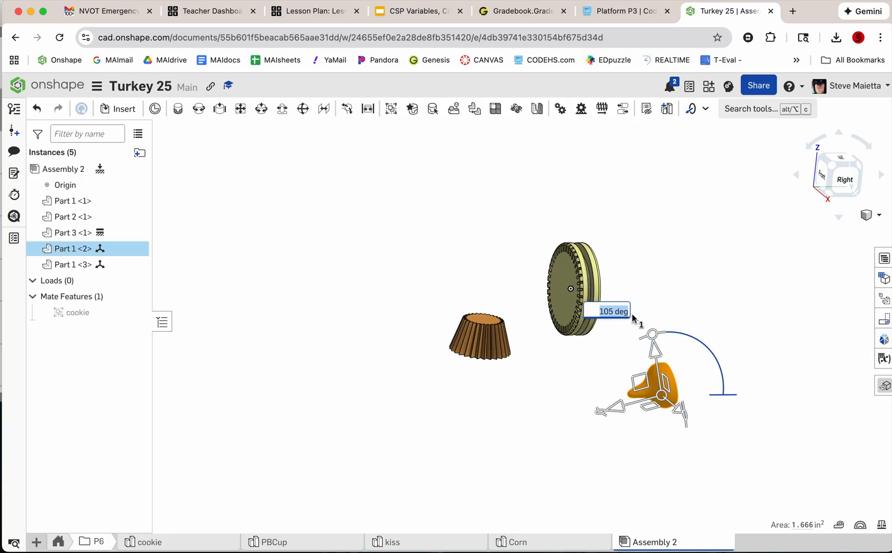
type("90")
key("Return")
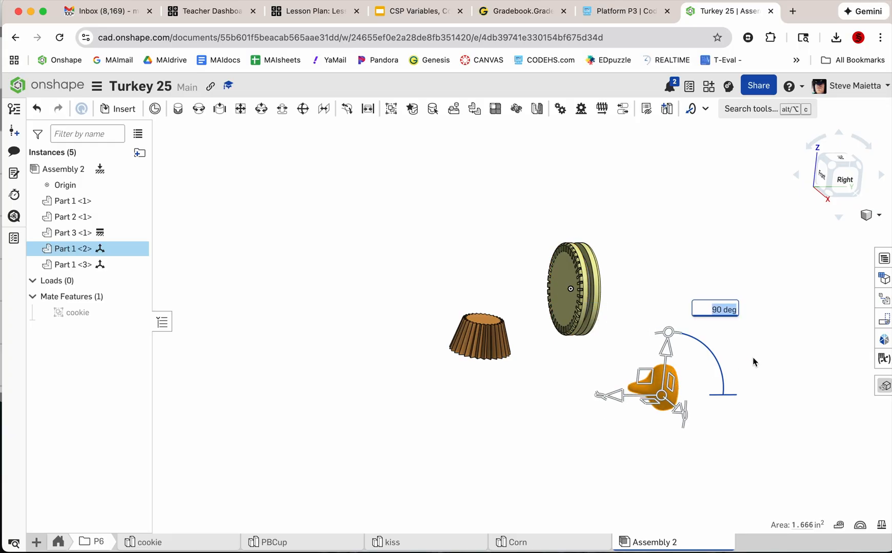
key("Escape")
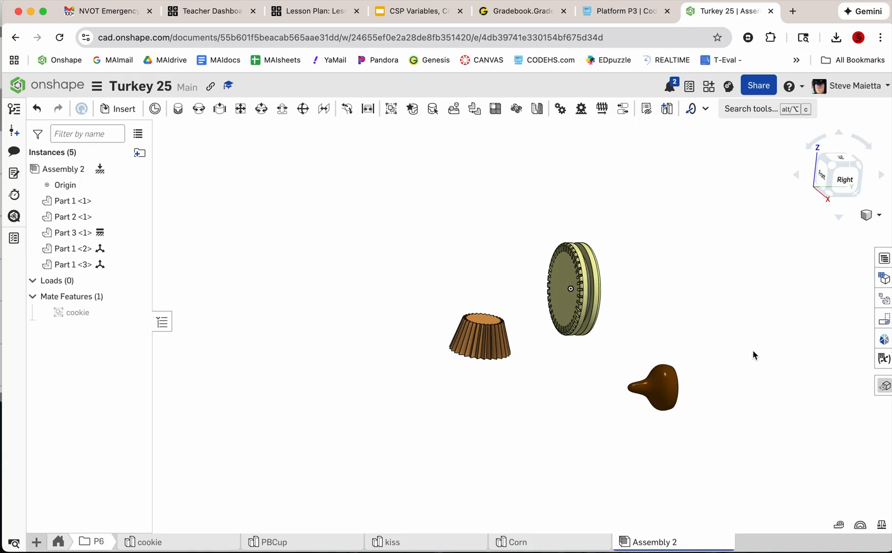
Move the kiss freely to a spot above the cookie and turn the view to expose its flat base
left_click_drag(661, 384, 521, 243)
right_click_drag(571, 396, 631, 408)
left_click_drag(595, 240, 535, 202)
right_click_drag(653, 280, 578, 265)
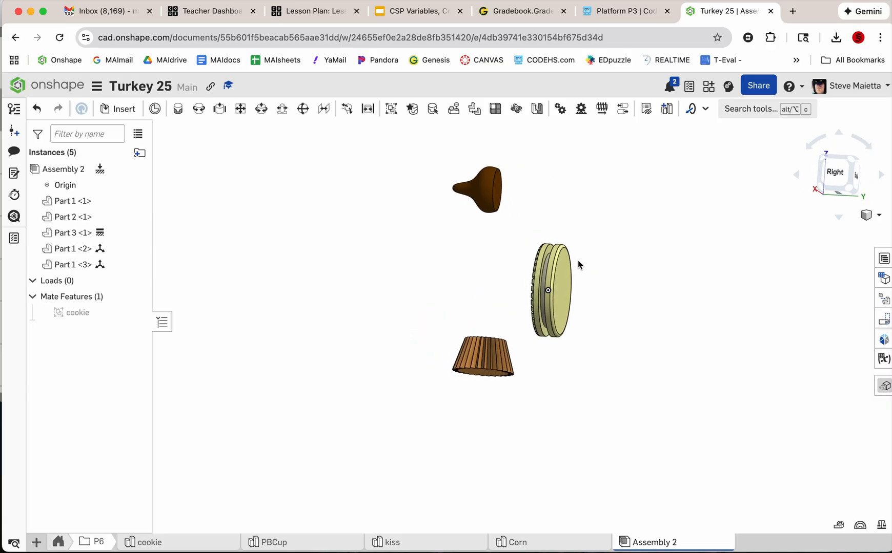
Fasten the centre of the kiss's flat base to the centre of the cookie's front face
left_click(177, 112)
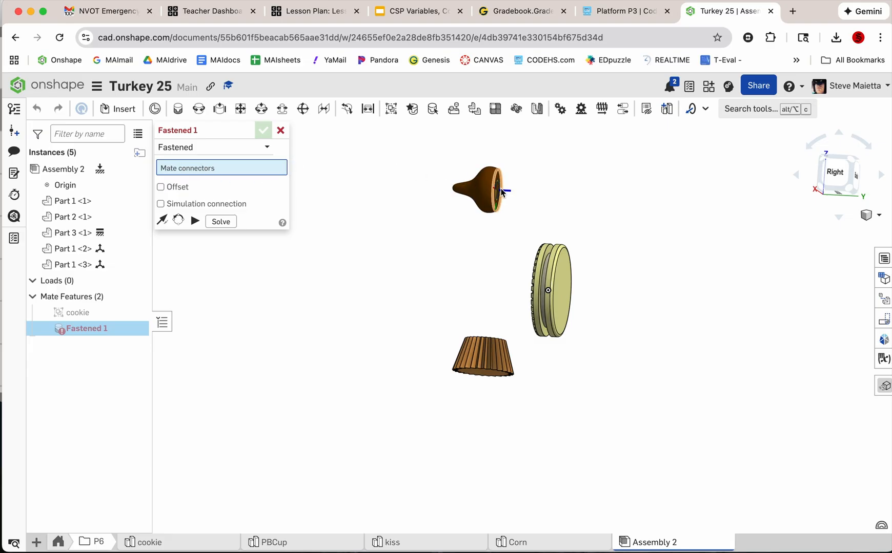
right_click_drag(563, 290, 539, 295)
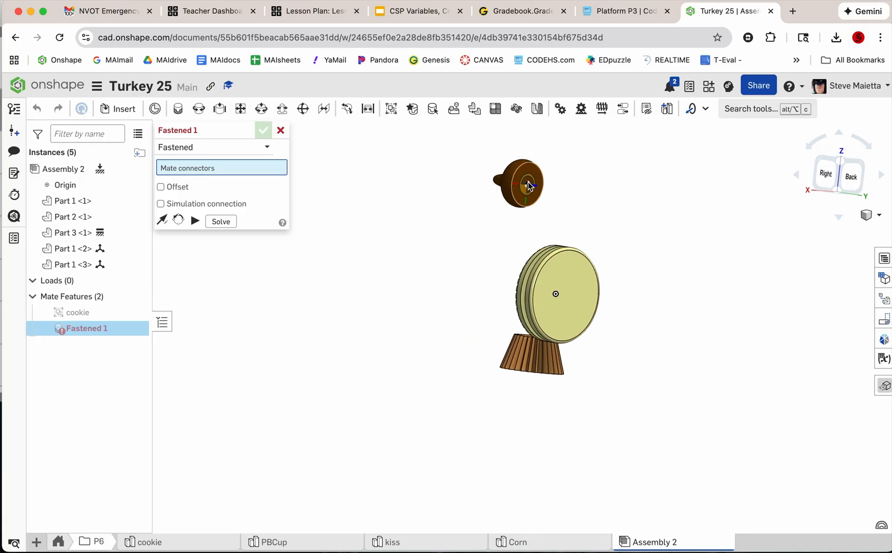
scroll(528, 185, "up", 5)
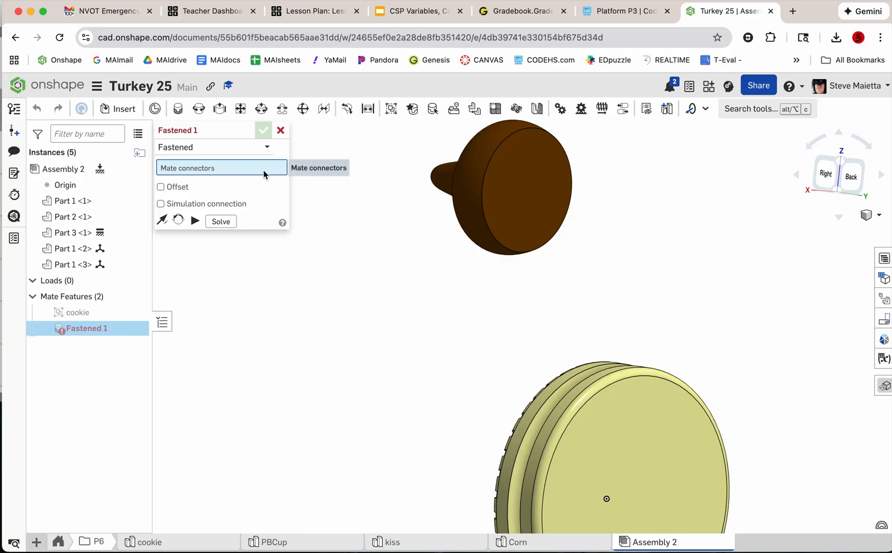
left_click(525, 196)
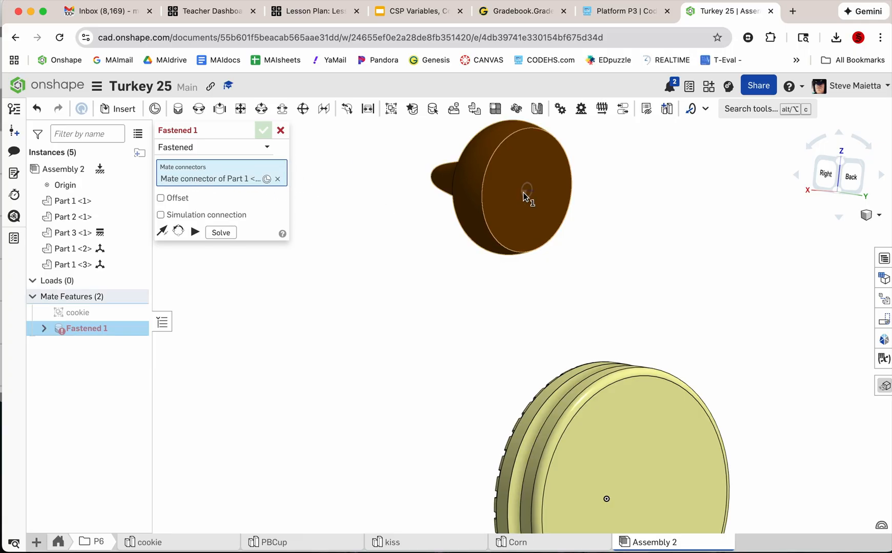
right_click_drag(406, 277, 485, 274)
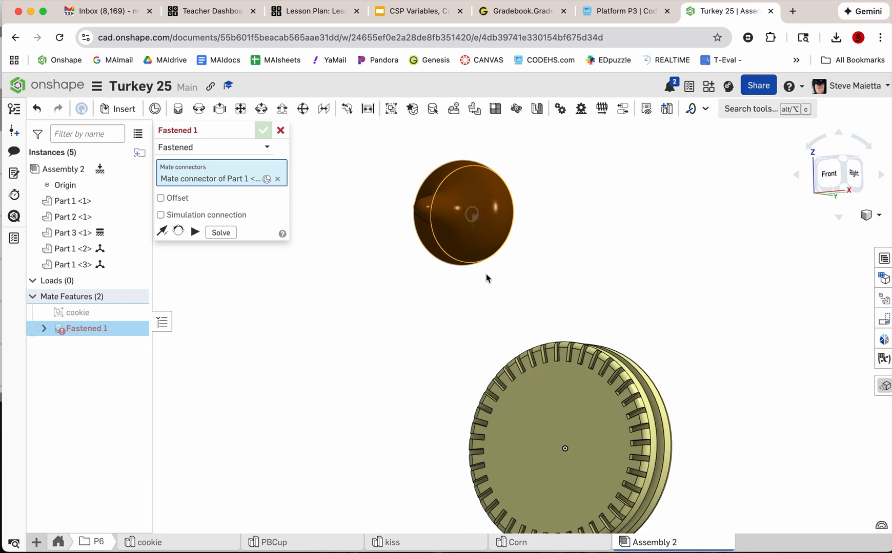
left_click(558, 447)
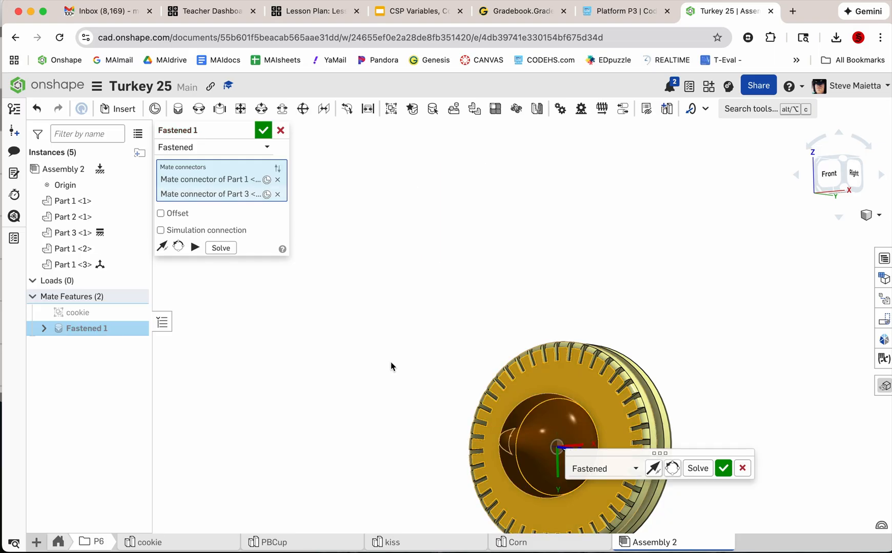
Enable the offset of the kiss's fastened mate and try a Y offset of 0.3 in
right_click_drag(391, 362, 357, 368)
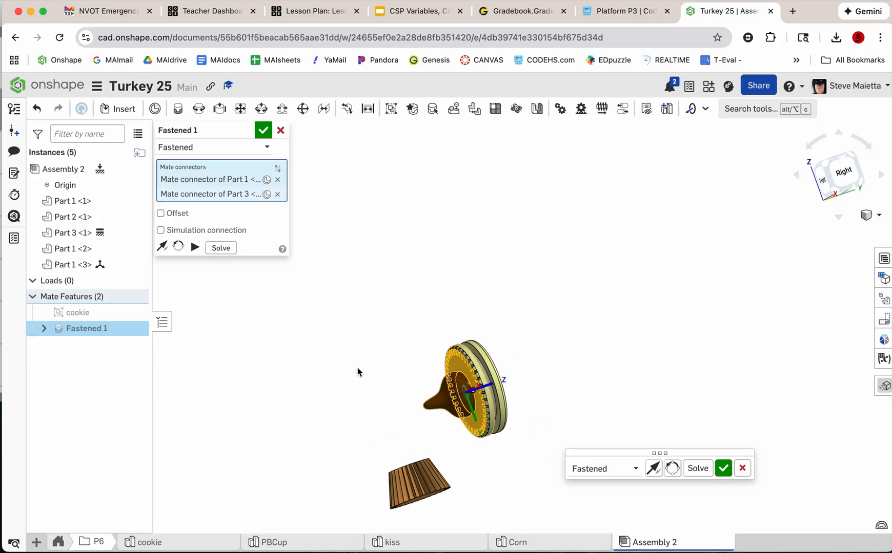
right_click_drag(394, 436, 428, 425)
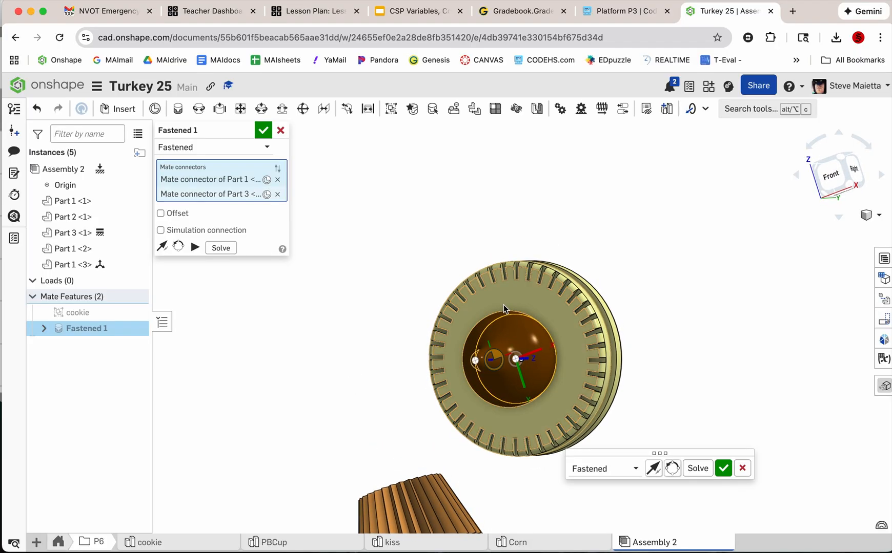
left_click(831, 176)
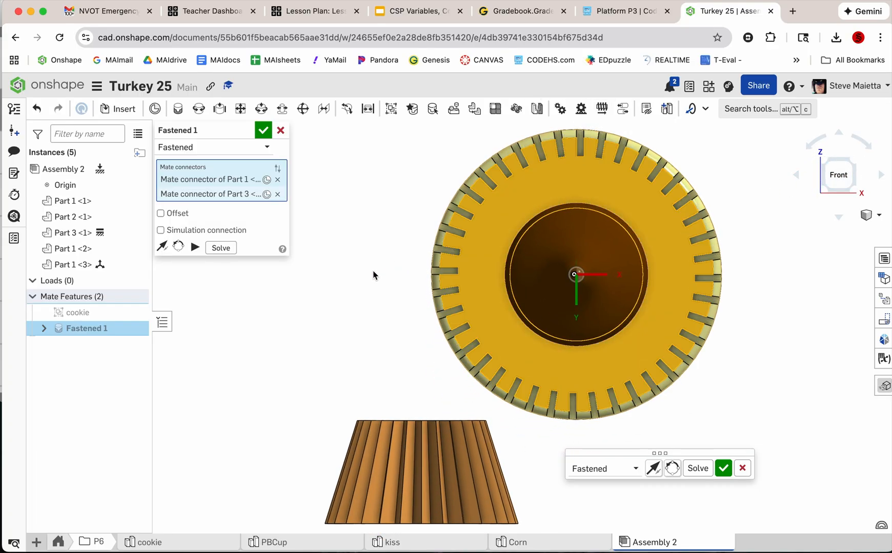
scroll(373, 276, "down", 2)
right_click_drag(373, 276, 341, 274)
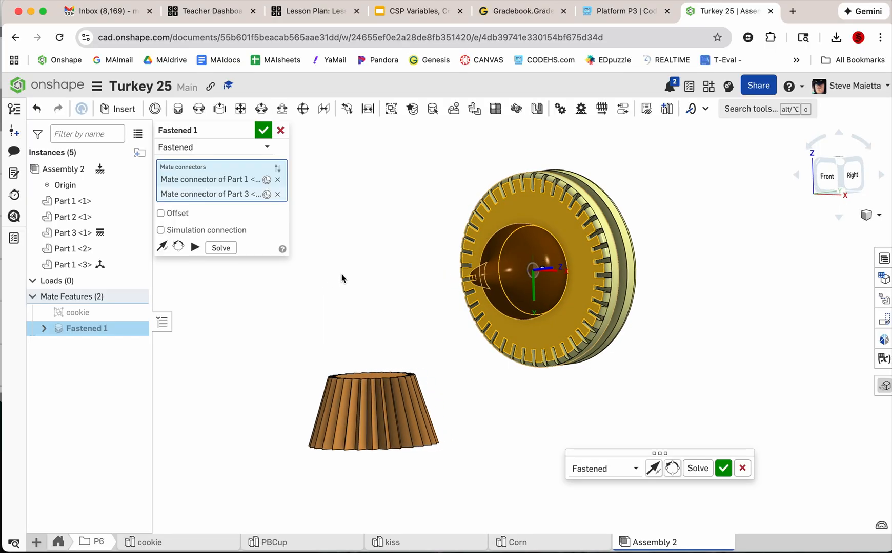
scroll(533, 294, "up", 5)
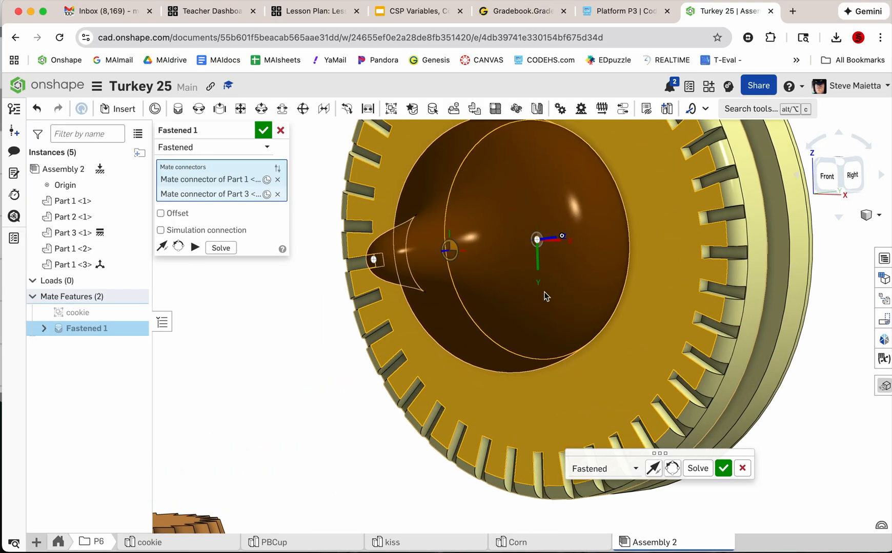
scroll(541, 300, "down", 5)
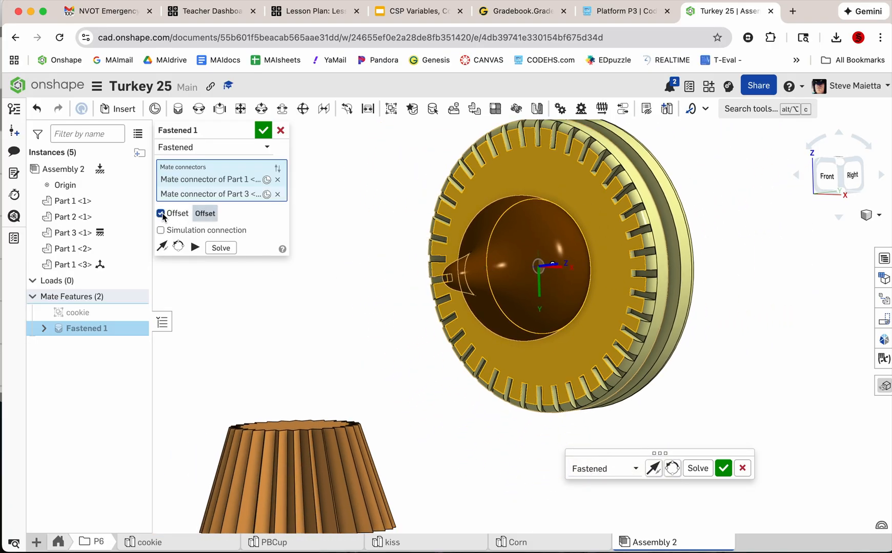
left_click(217, 251)
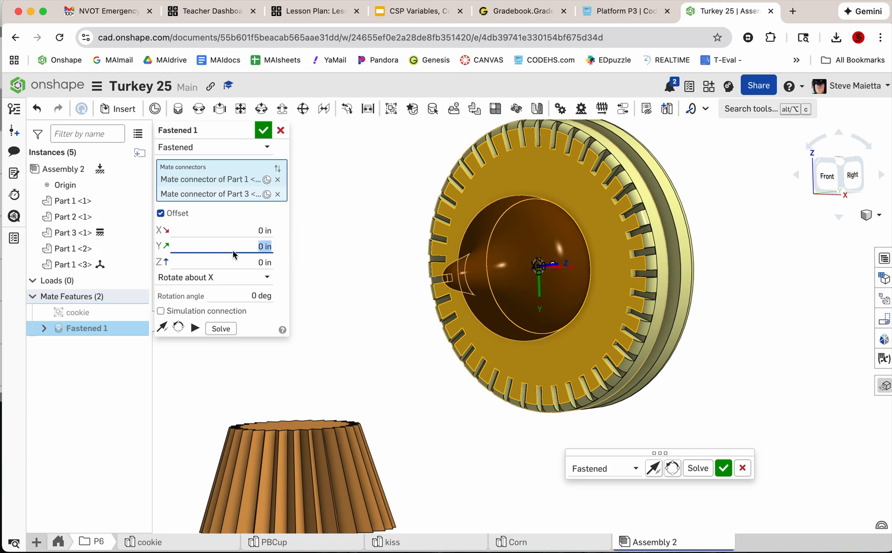
type("0.2")
key("Return")
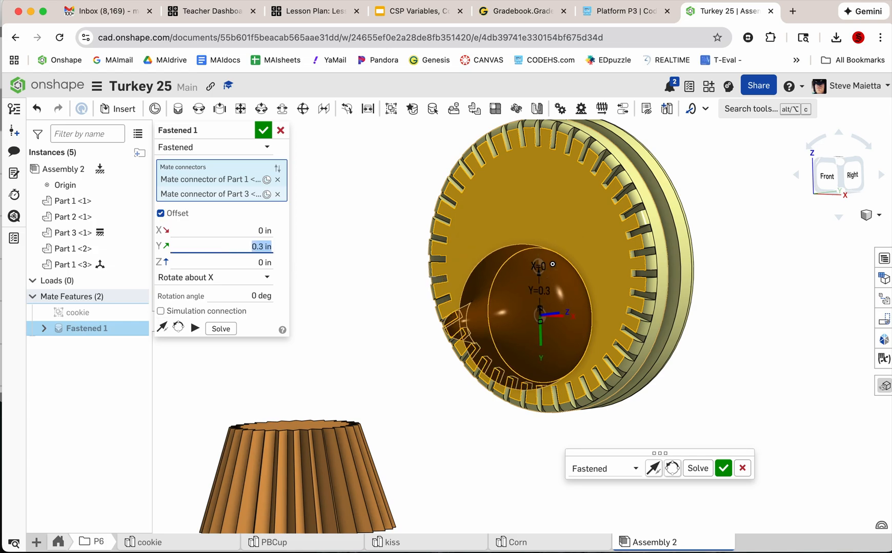
Set the kiss mate's Y offset to -0.7 in so the kiss sits at the cookie's upper edge, and accept the mate
key("Down")
key("Down")
key("Down")
key("Down")
key("Down")
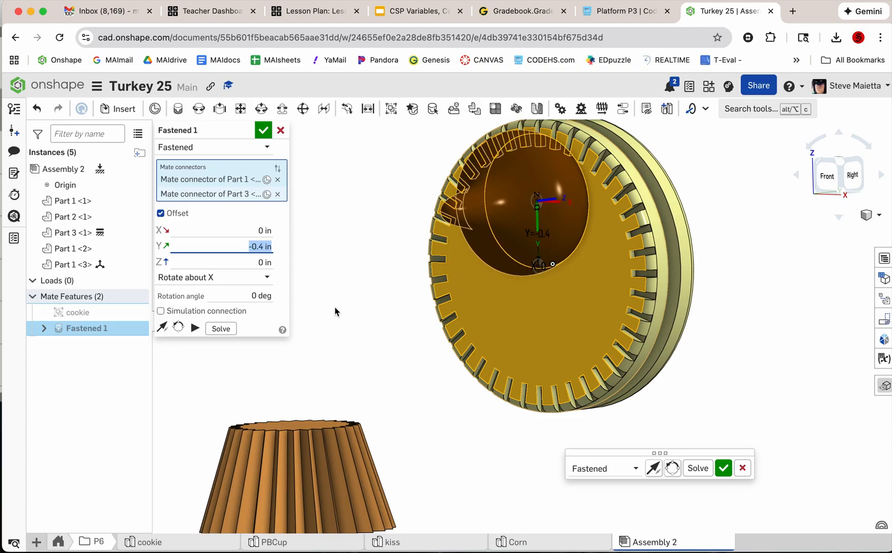
scroll(383, 334, "down", 2)
key("Down")
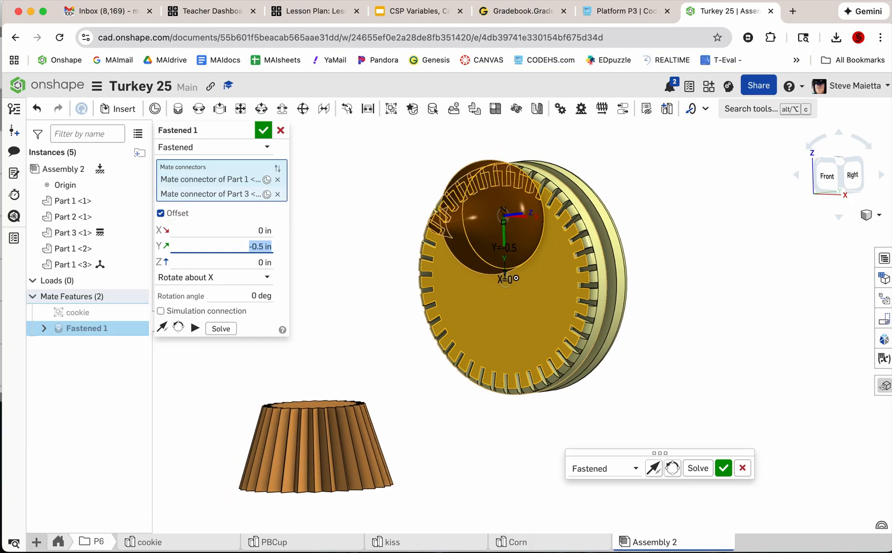
key("Down")
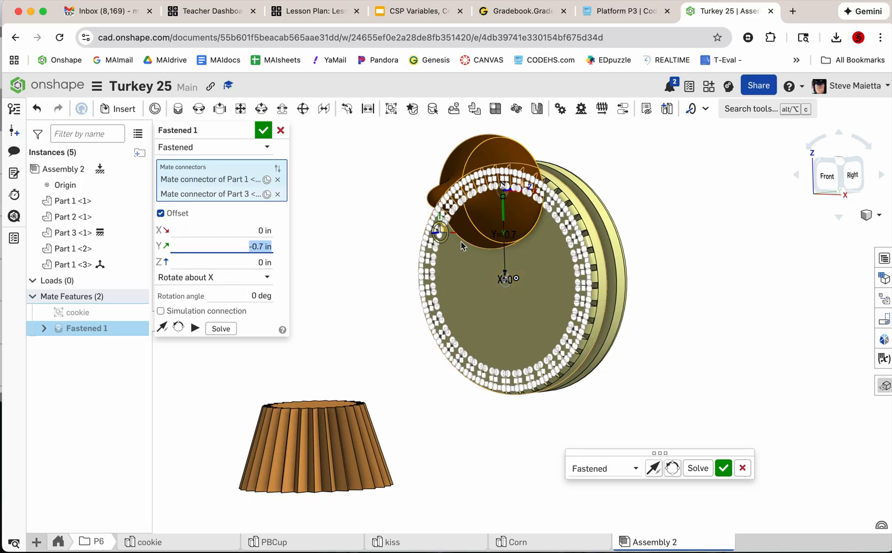
left_click(264, 132)
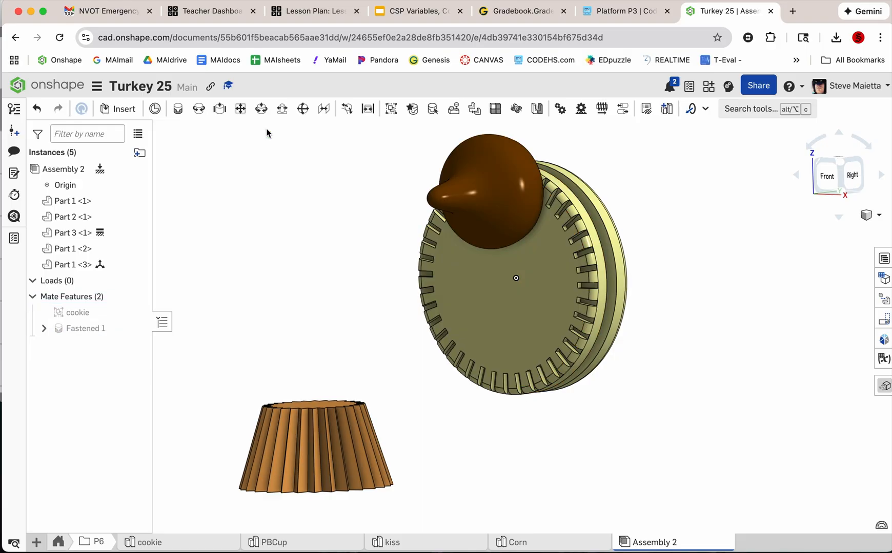
Rotate the peanut butter cup 90 degrees so its narrow end faces the front and its wide base faces the cookie
key("shift+3")
key("shift+7")
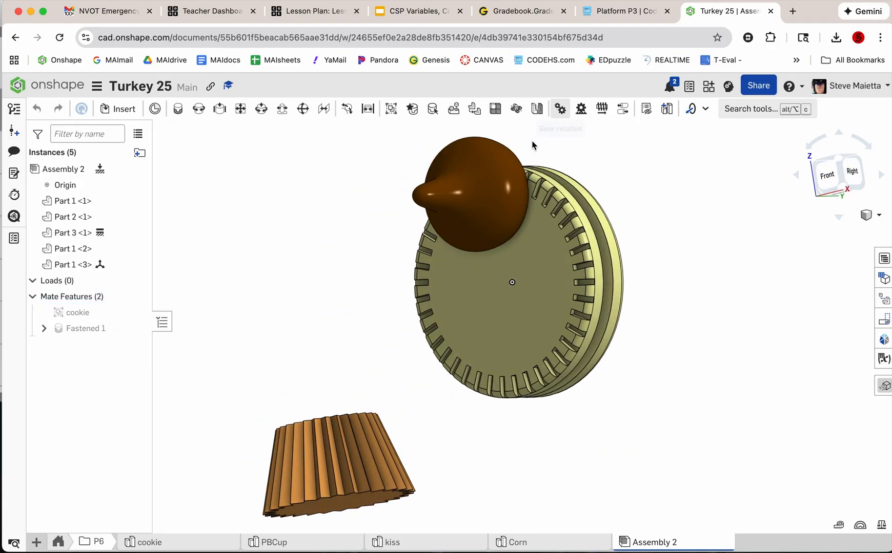
right_click_drag(289, 274, 271, 290)
scroll(272, 289, "down", 1)
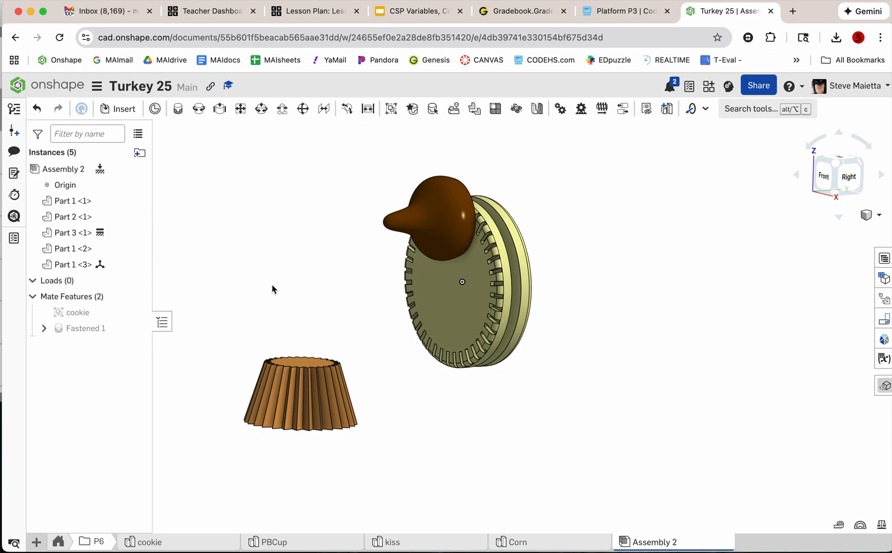
right_click_drag(272, 289, 273, 302)
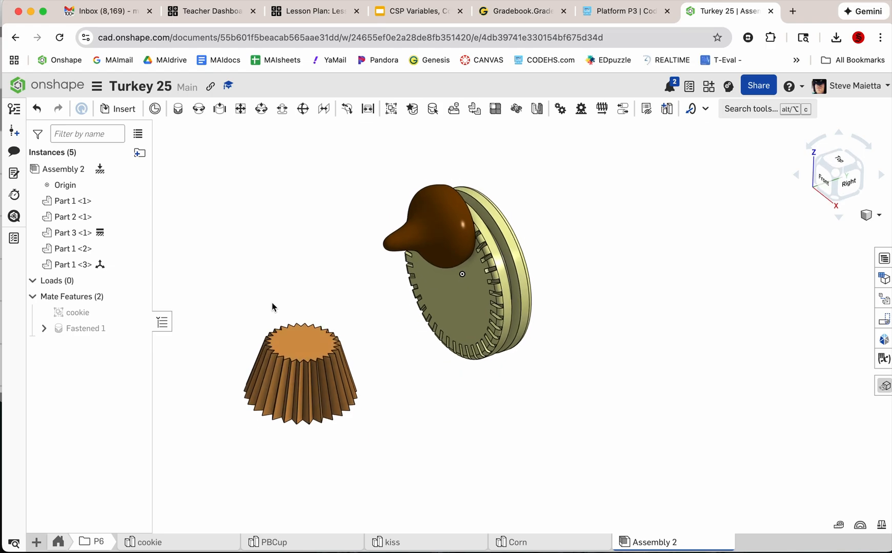
left_click(305, 343)
right_click_drag(394, 396, 413, 377)
right_click_drag(435, 408, 433, 410)
left_click_drag(391, 335, 332, 295)
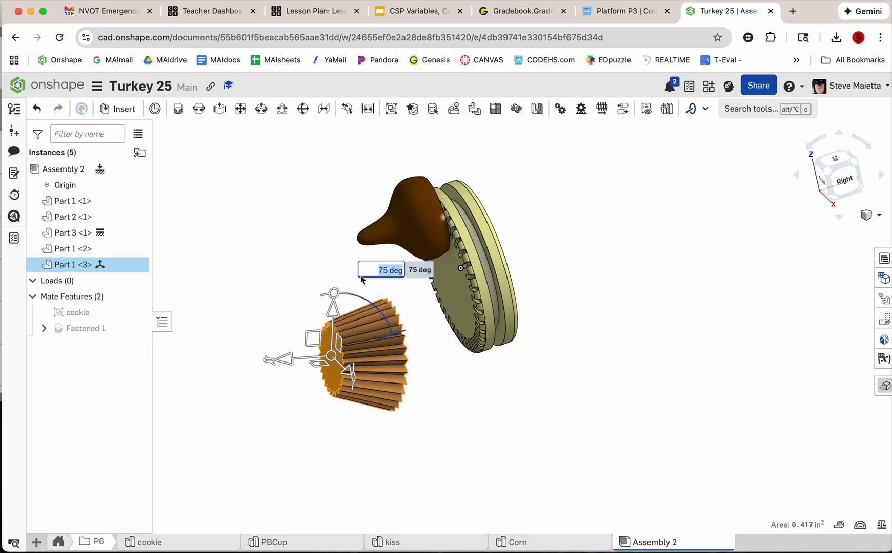
type("90")
key("Return")
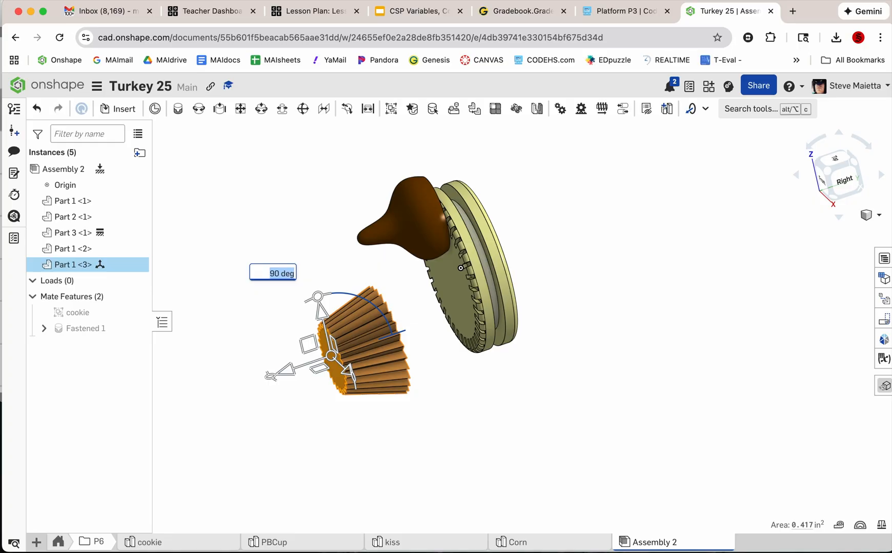
left_click(320, 204)
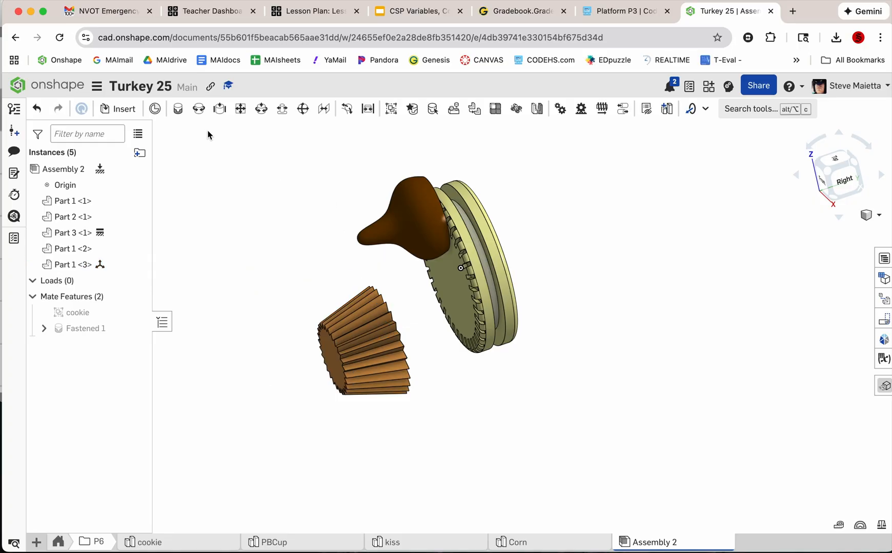
Fasten the centre of the cookie's front face to the centre of the peanut butter cup's wide base
left_click(178, 109)
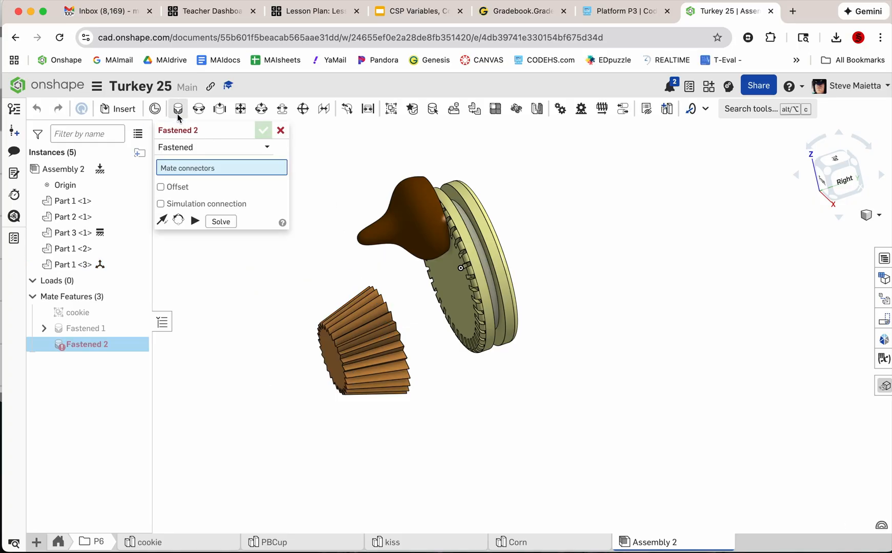
right_click_drag(418, 294, 428, 259)
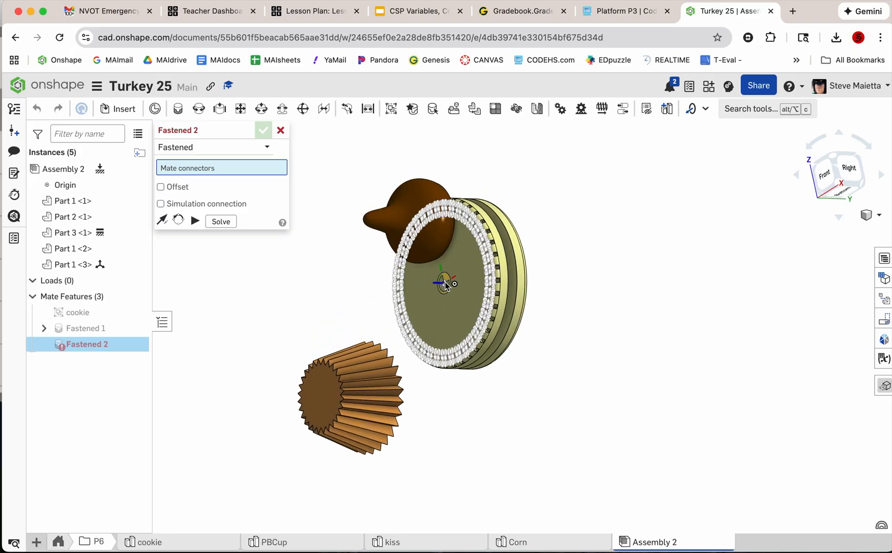
left_click(446, 285)
right_click_drag(611, 349, 533, 352)
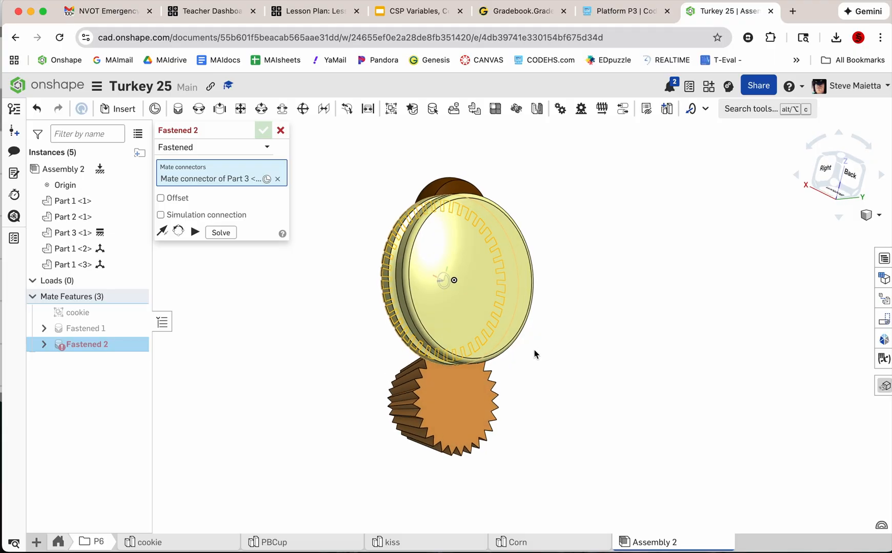
left_click(455, 403)
right_click_drag(334, 366, 412, 366)
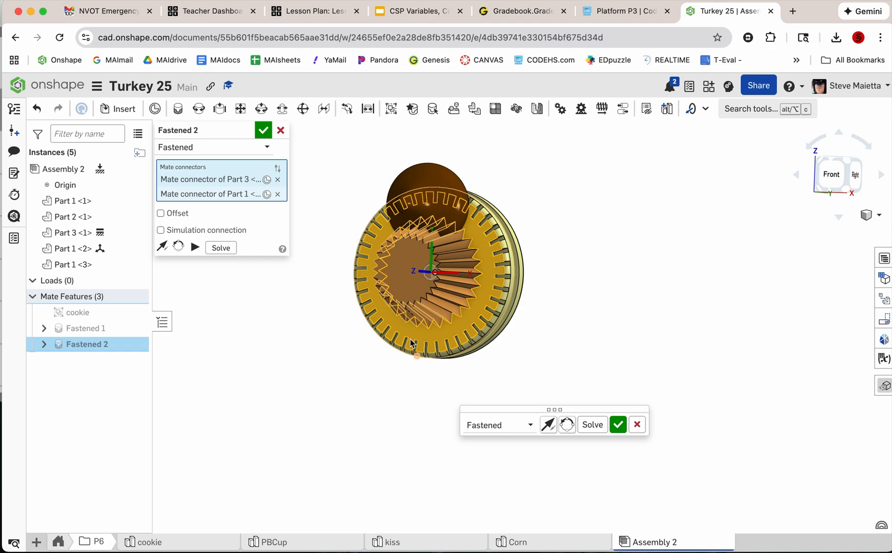
Offset the peanut butter cup's mate 0.3 in along Y so the cup sits below the kiss, and accept the mate
scroll(433, 283, "up", 3)
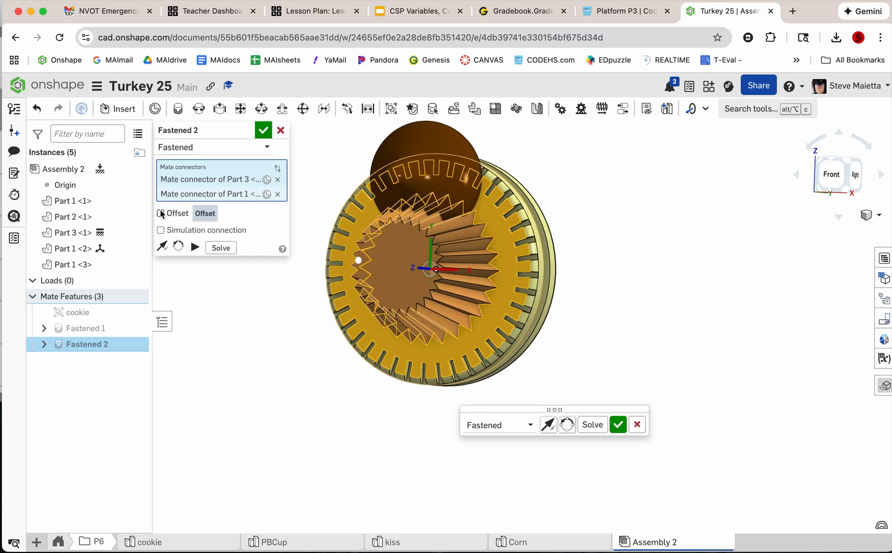
left_click(160, 213)
left_click(196, 250)
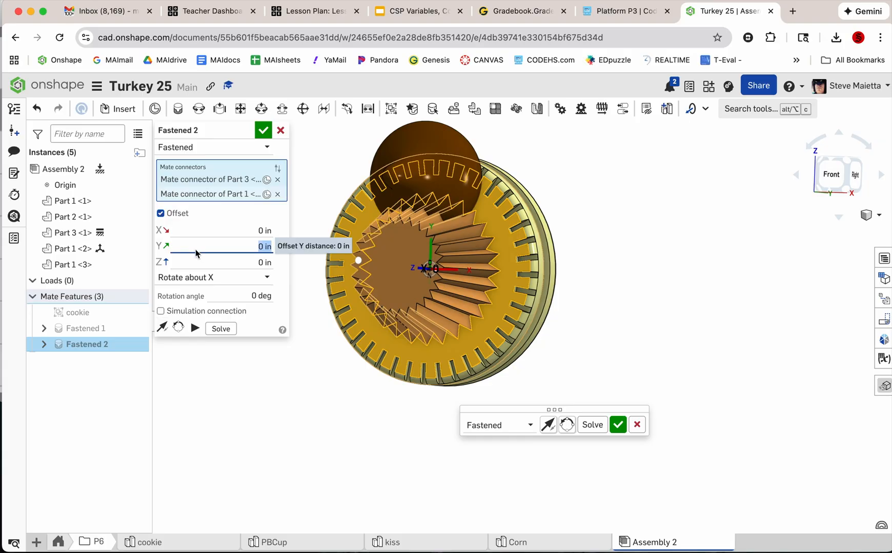
key("Up")
key("Up")
key("Up")
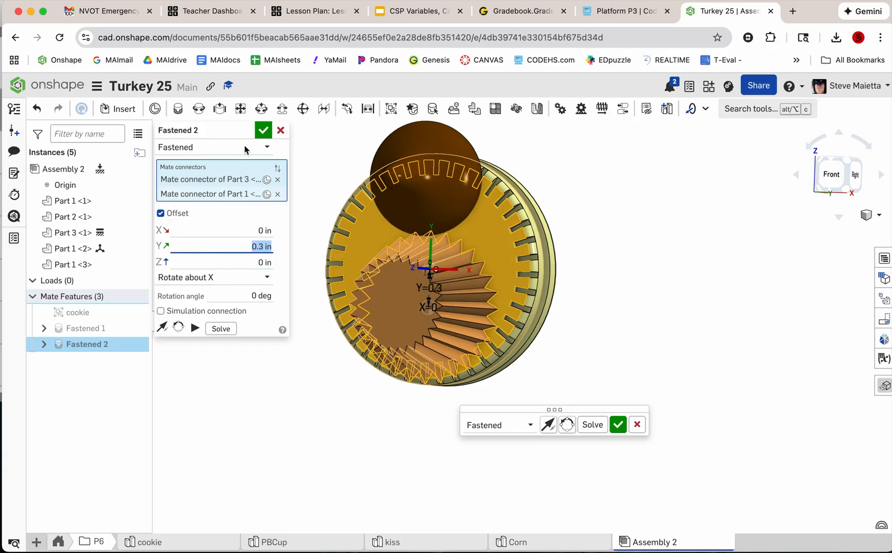
left_click(264, 131)
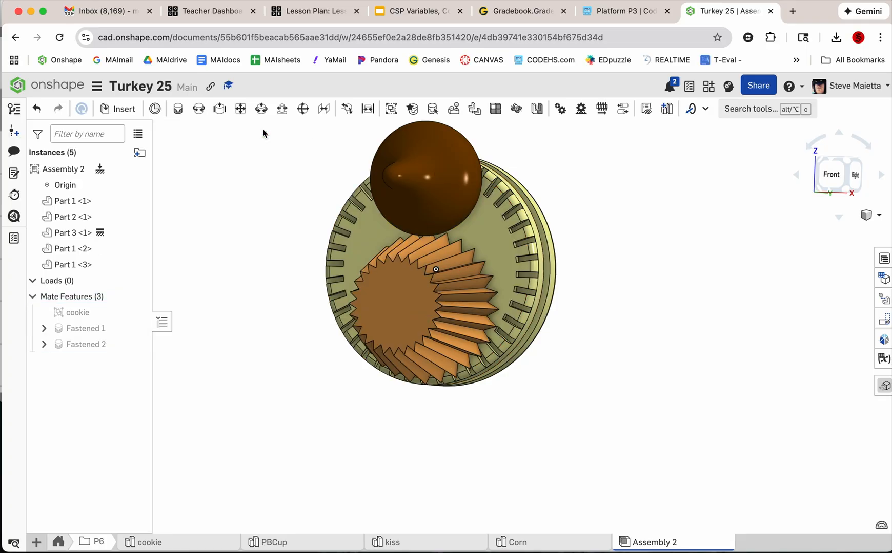
Undo the peanut butter cup's fastened mate
right_click_drag(281, 159, 239, 179)
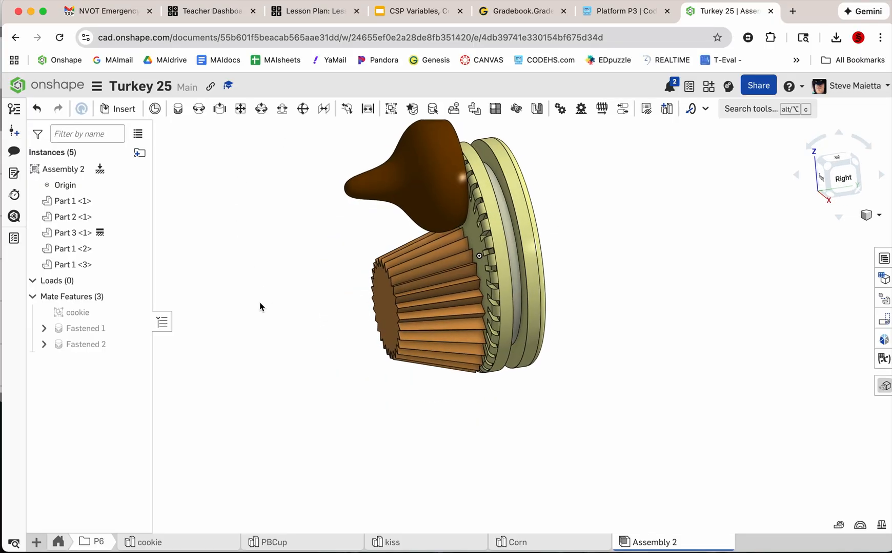
key("super+z")
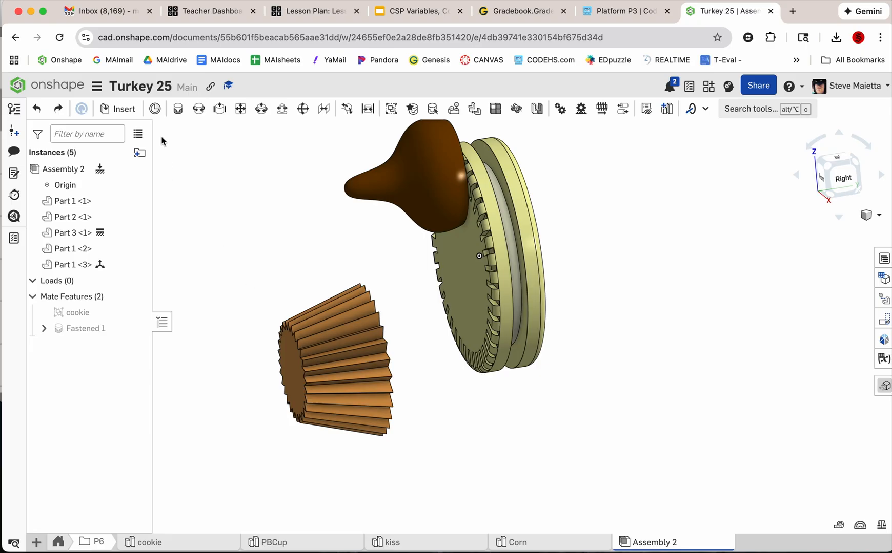
Fasten the centre of the cookie's front face to the centre of the peanut butter cup's wide base again, and accept the mate
left_click(178, 109)
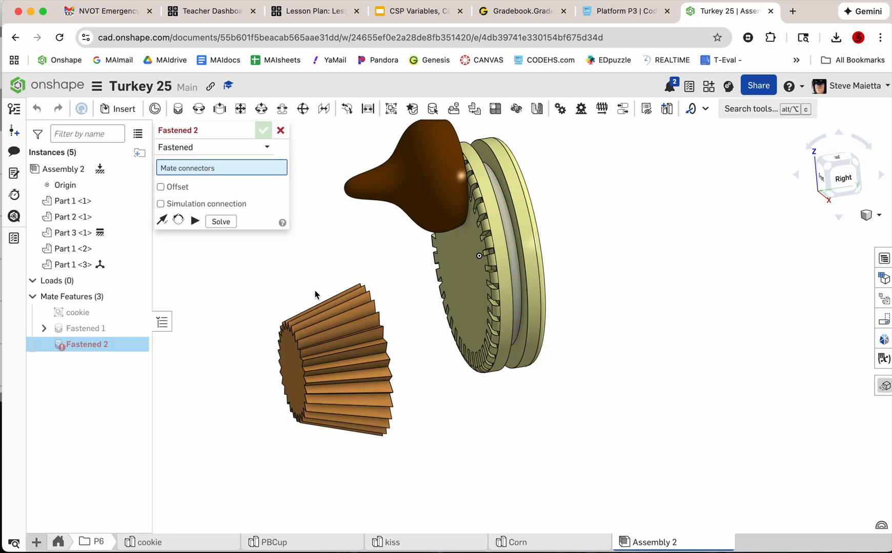
left_click(461, 271)
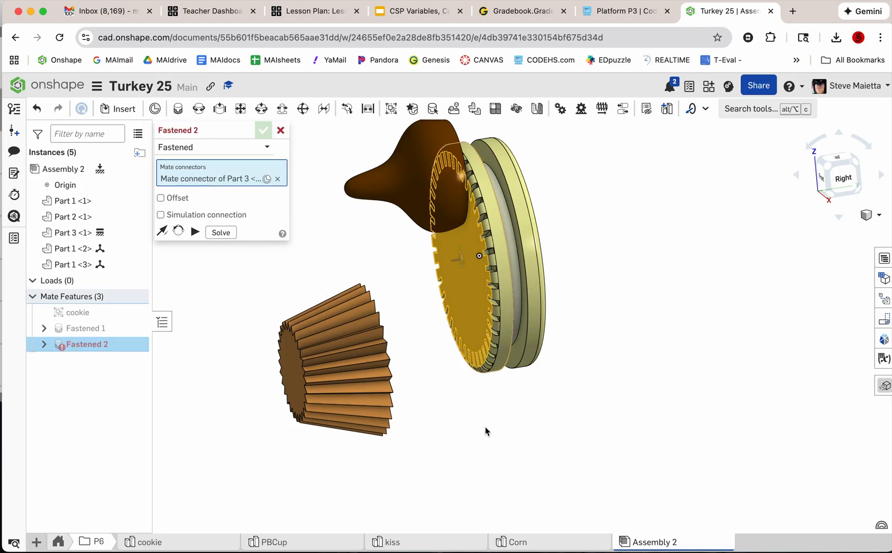
right_click_drag(485, 427, 454, 431)
right_click_drag(467, 382, 436, 363)
left_click(477, 374)
right_click_drag(291, 320, 392, 333)
scroll(392, 333, "up", 5)
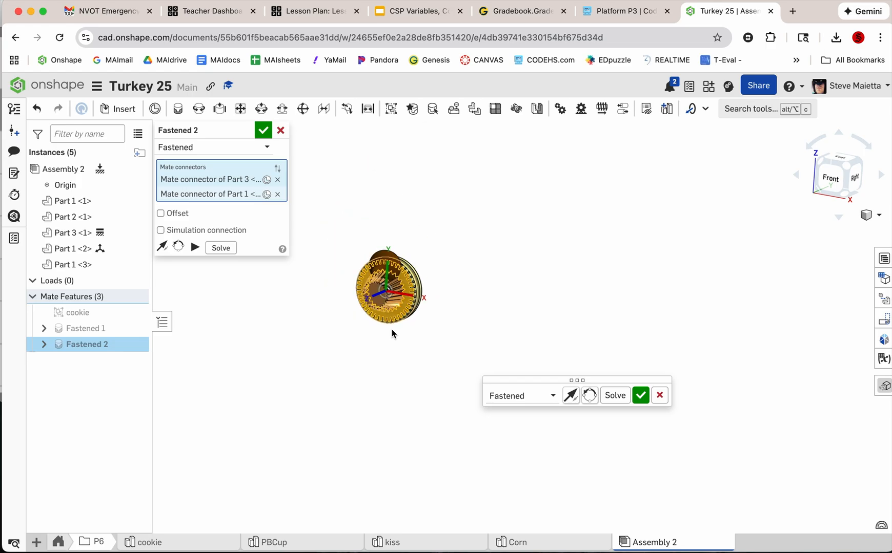
scroll(342, 259, "down", 3)
left_click_drag(543, 380, 582, 373)
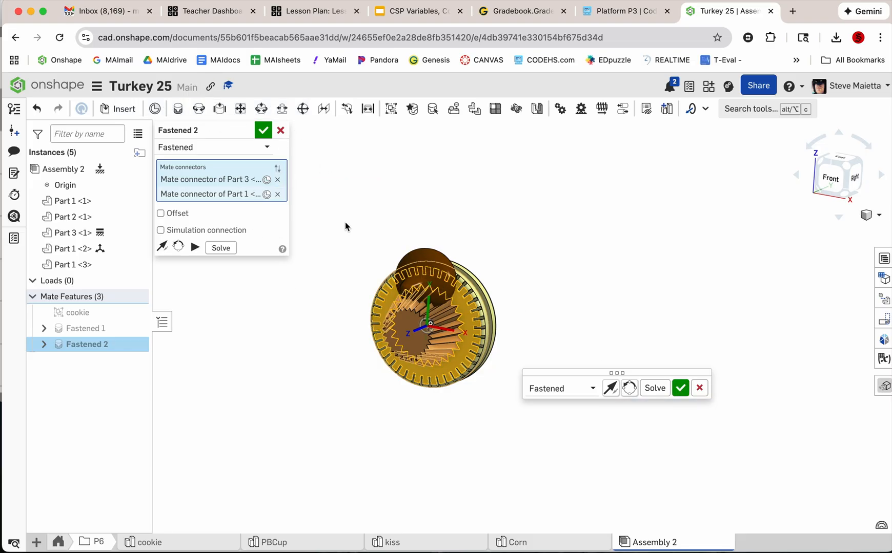
left_click(262, 130)
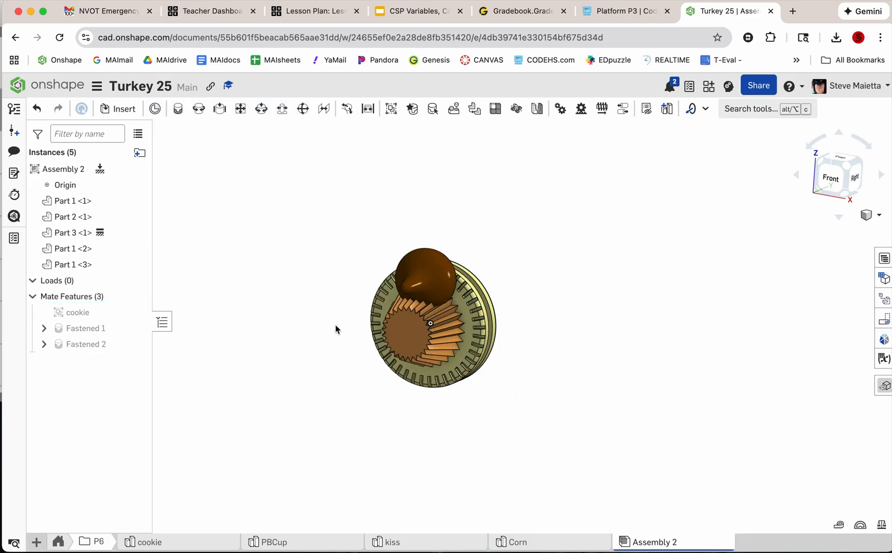
Edit the peanut butter cup's fastened mate to offset it 0.3 in along Y, placing the cup below the kiss
key("shift+1")
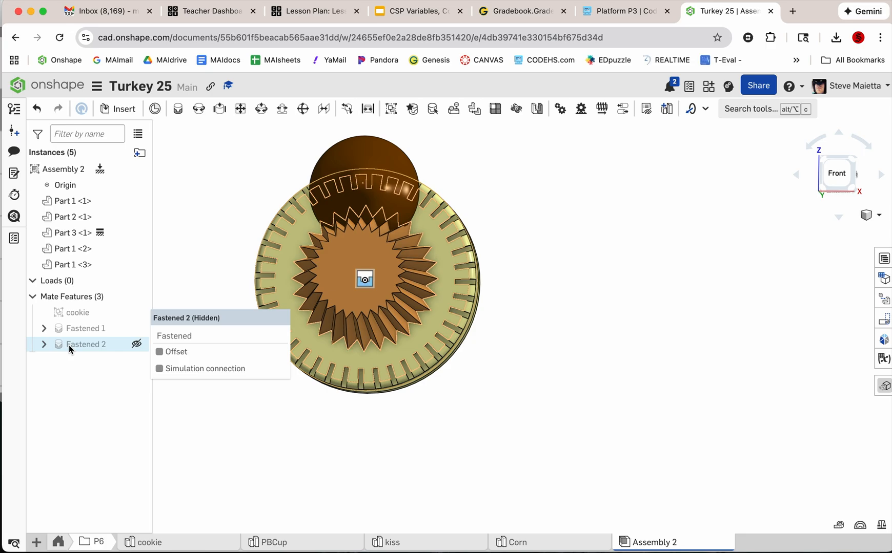
double_click(69, 345)
left_click(161, 213)
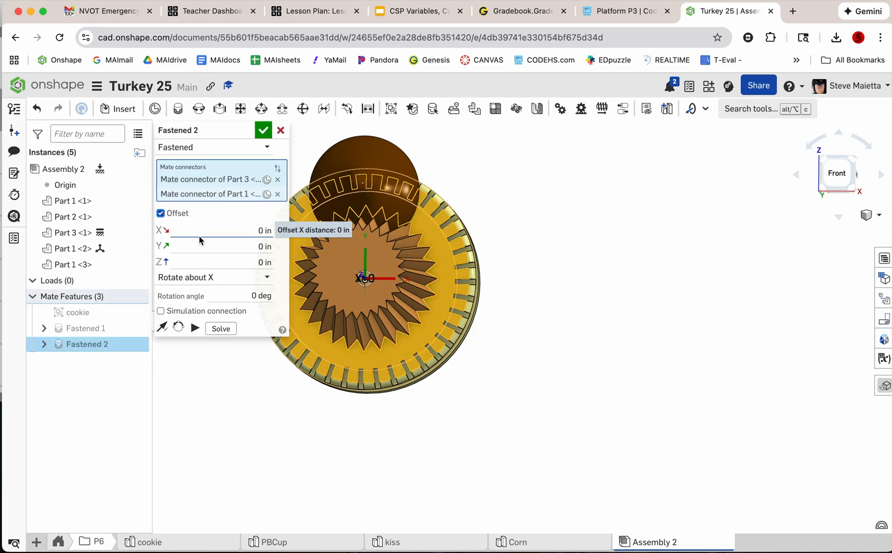
left_click(246, 247)
type("0.1")
key("Return")
type("0.3")
key("Return")
left_click(265, 130)
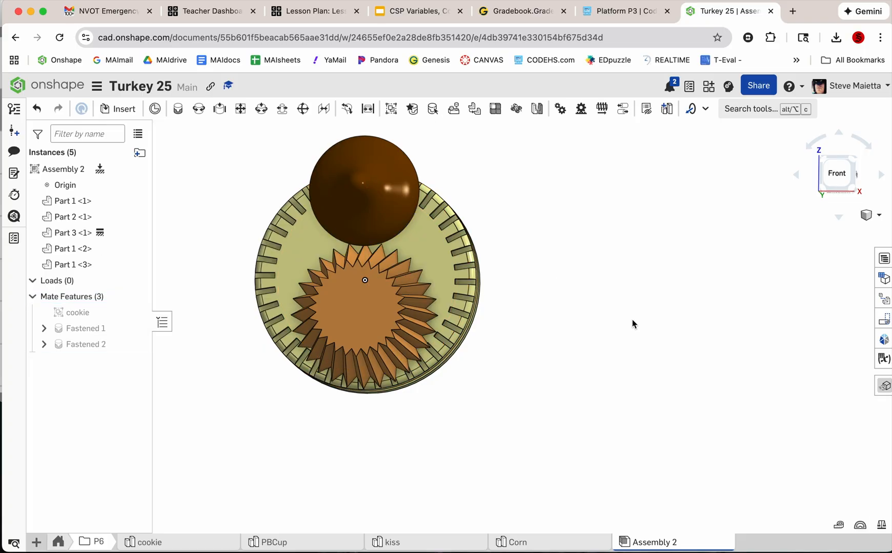
Examine the candy corn part in its part studio and check the turkey assembly from the front and back
mouse_move(633, 323)
right_mouse_down()
mouse_move(577, 338)
mouse_move(624, 343)
mouse_move(619, 323)
right_mouse_up()
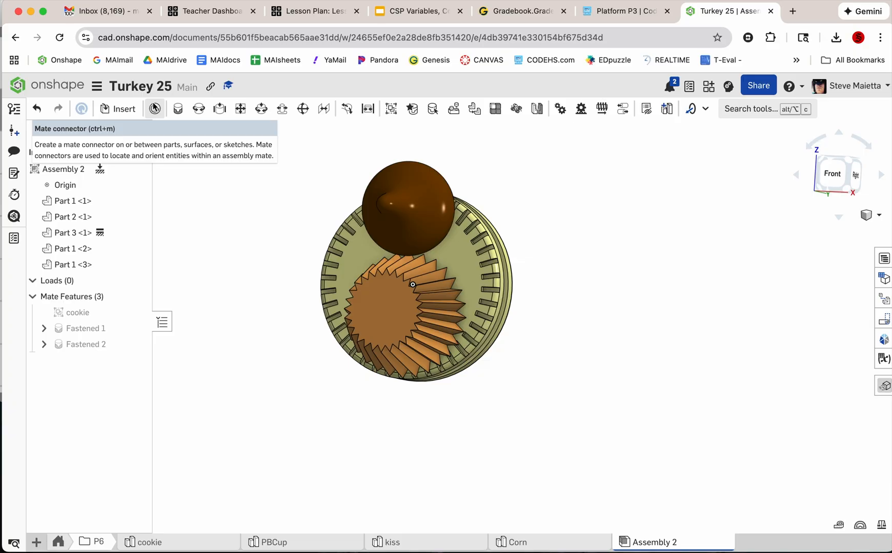
right_click_drag(279, 255, 293, 291)
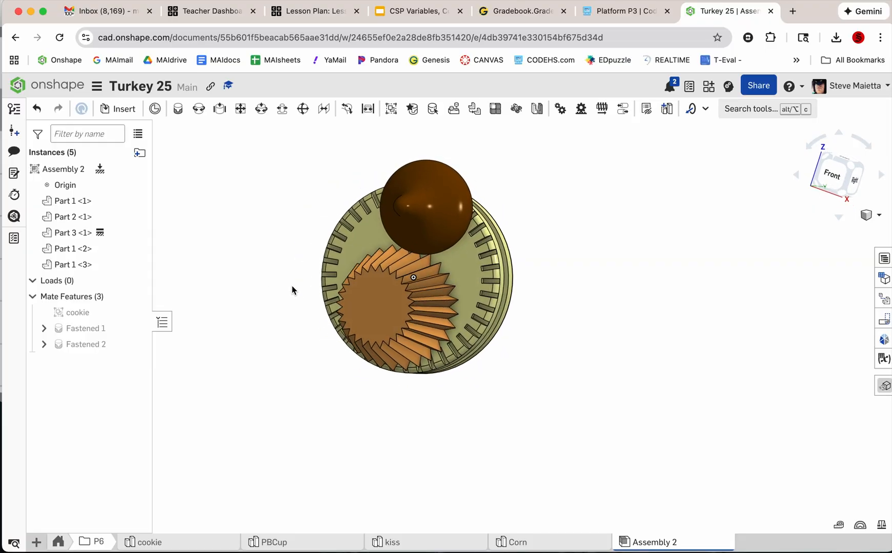
left_click(508, 542)
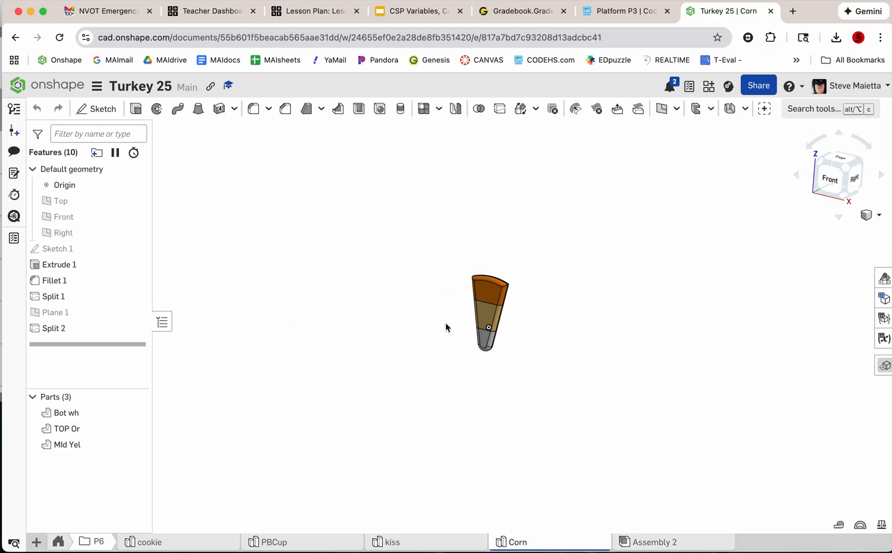
left_click(632, 542)
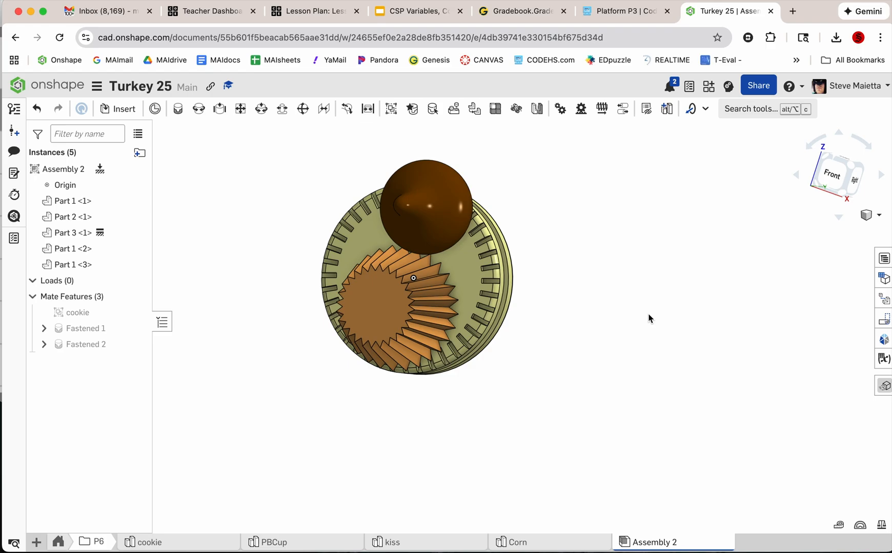
left_click_drag(578, 140, 787, 307)
right_click_drag(634, 250, 496, 234)
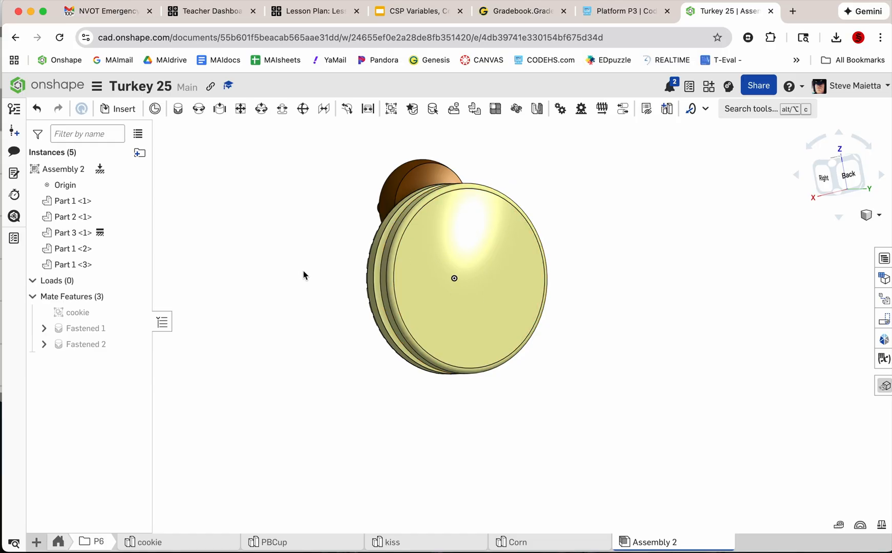
key("shift+7")
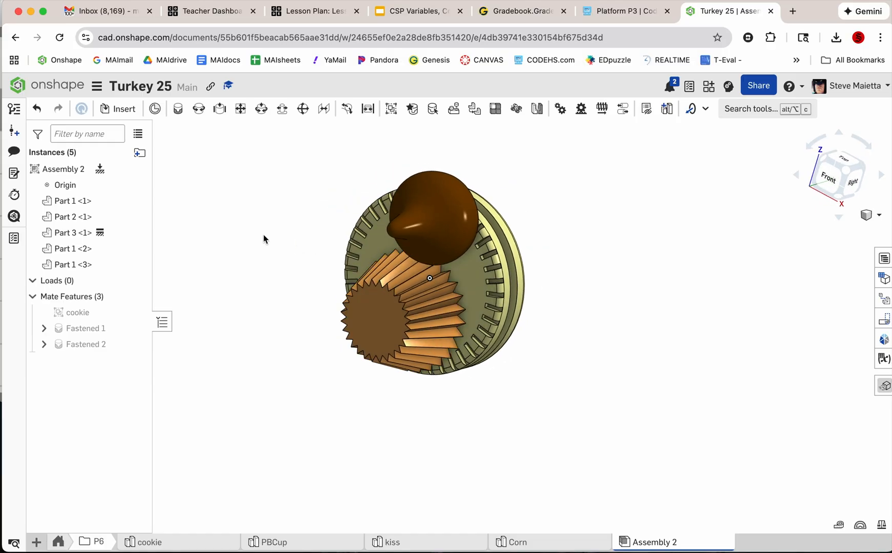